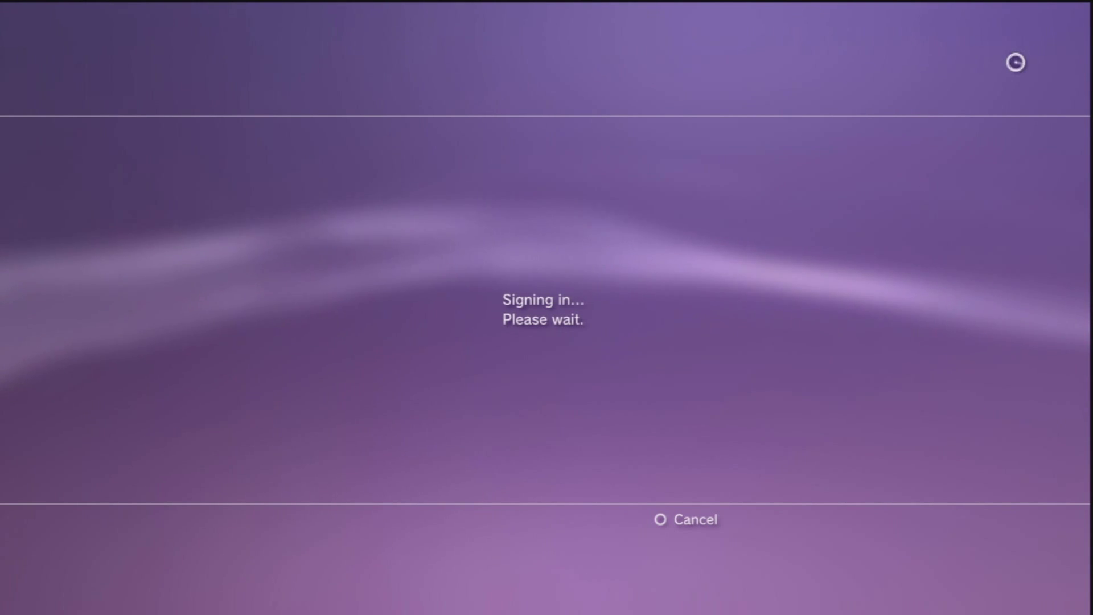
Step: Check the Message Box in the Friends category twice, browsing the friends list
{"action": "key", "text": "Right"}
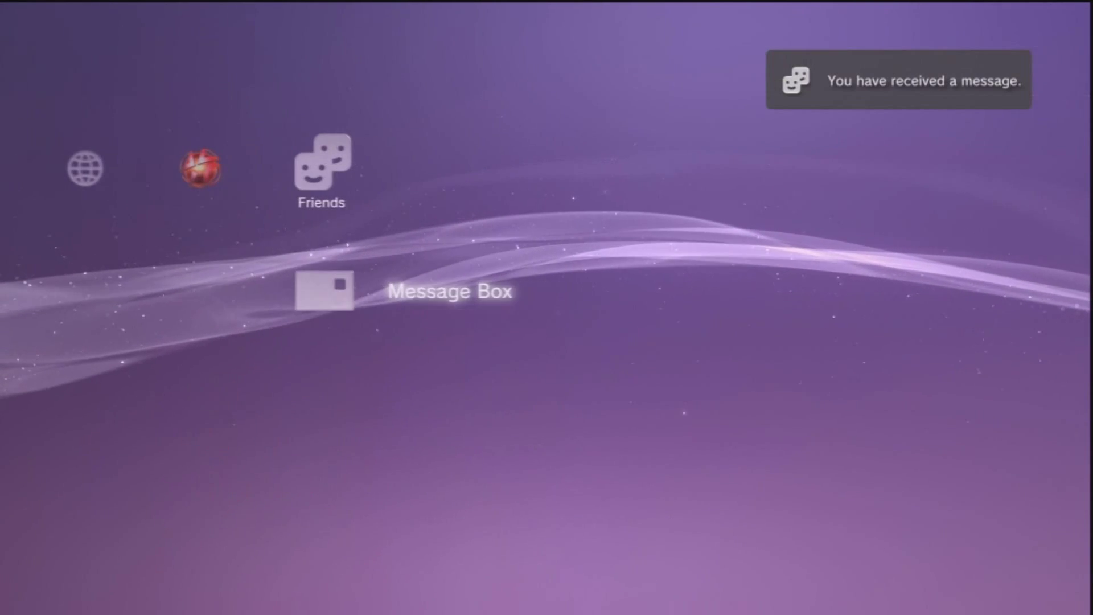
{"action": "key", "text": "Return"}
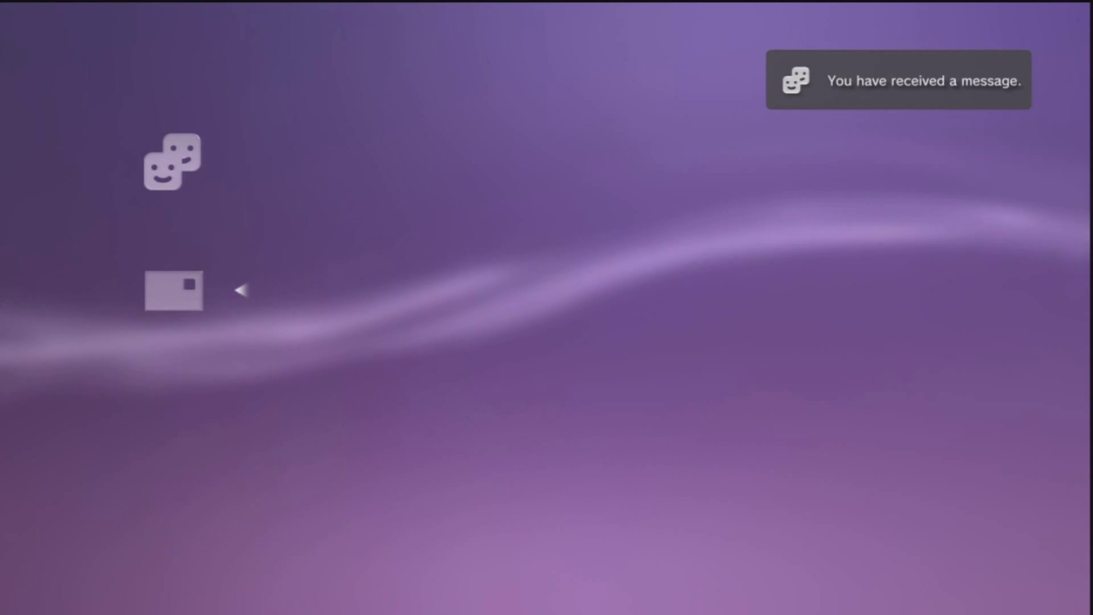
{"action": "key", "text": "Escape"}
{"action": "key", "text": "Down"}
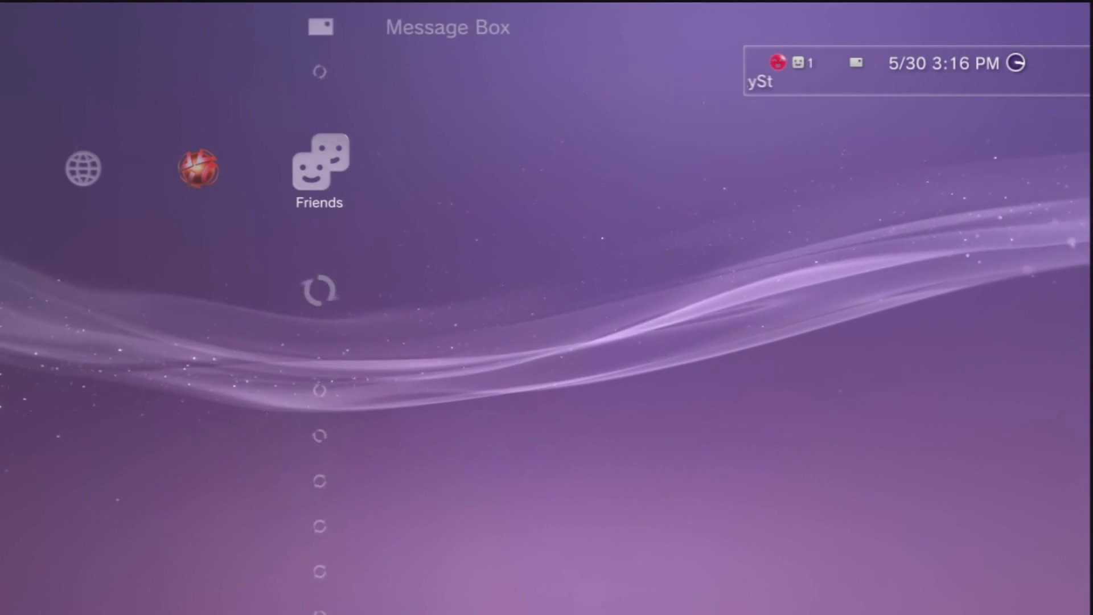
{"action": "key", "text": "Up"}
{"action": "key", "text": "Left"}
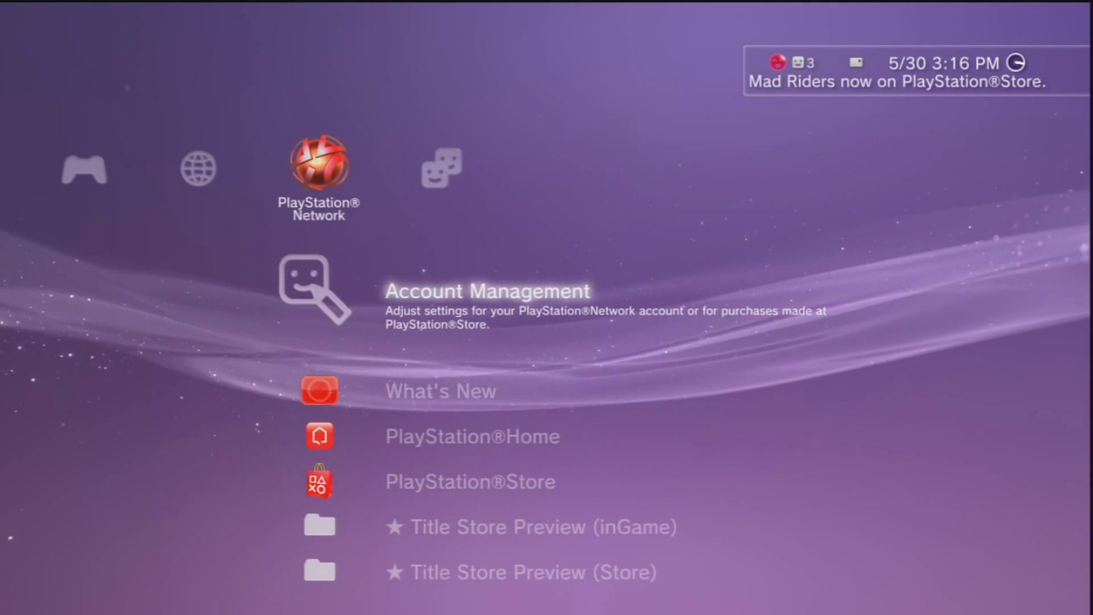
{"action": "key", "text": "Right"}
{"action": "key", "text": "Return"}
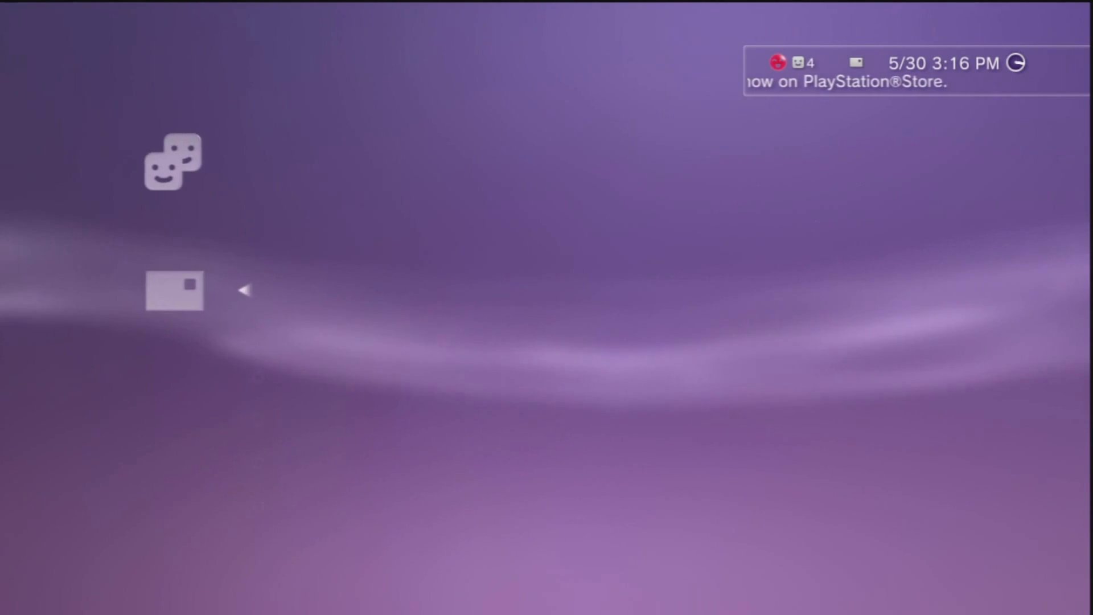
{"action": "key", "text": "Escape"}
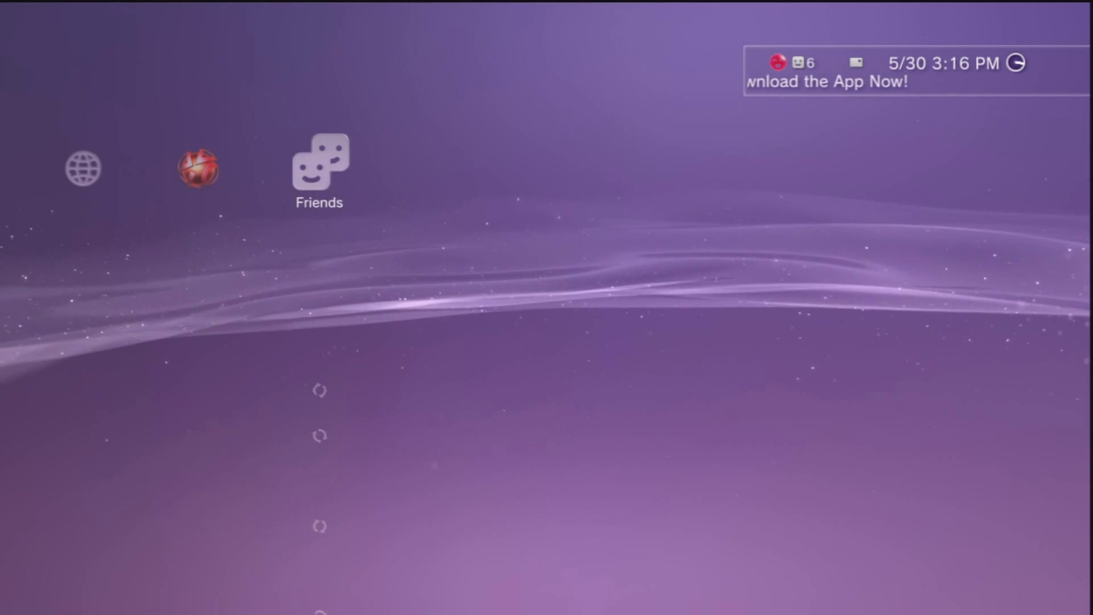
Step: Look into Account Management under the PlayStation Network category
{"action": "key", "text": "Left"}
{"action": "key", "text": "Right"}
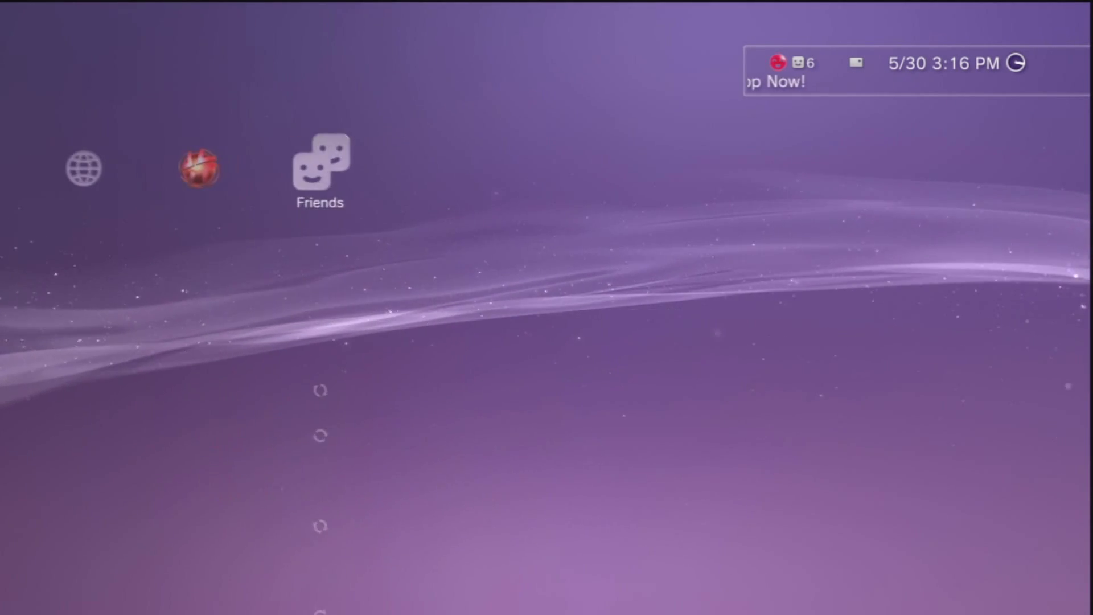
{"action": "key", "text": "Left"}
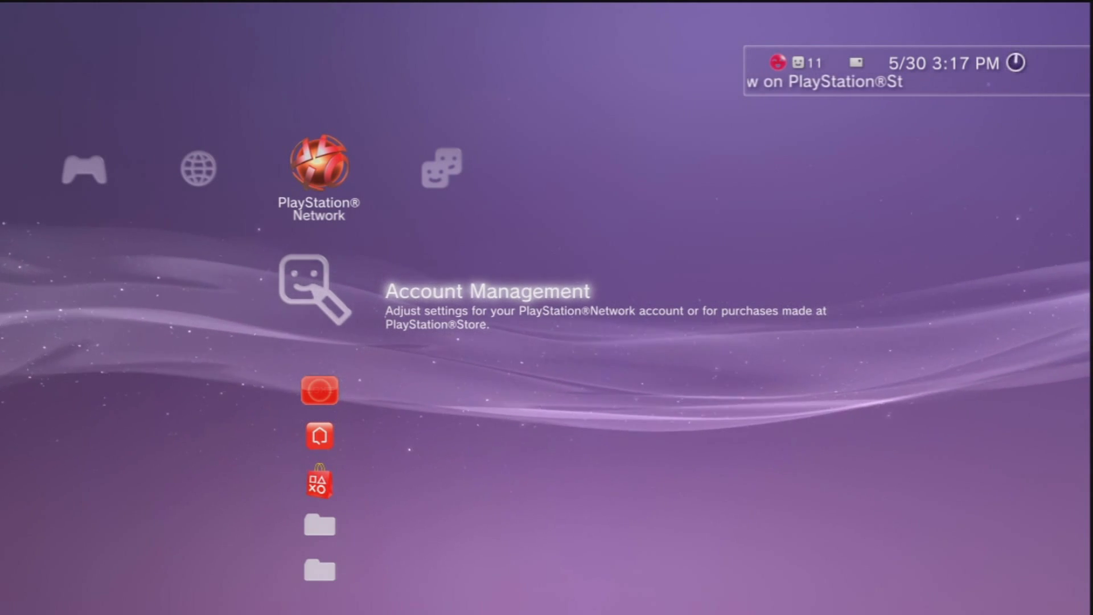
{"action": "key", "text": "Return"}
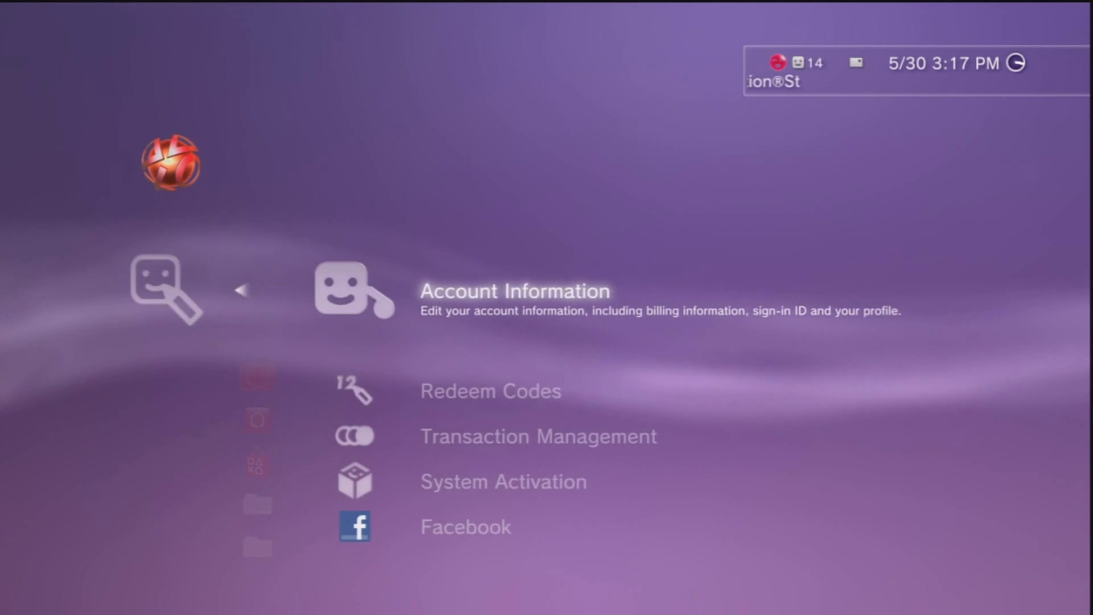
{"action": "key", "text": "Escape"}
Step: Answer the first pending friend request with Yes to add the friend
{"action": "key", "text": "Right"}
{"action": "key", "text": "Down"}
{"action": "key", "text": "Down"}
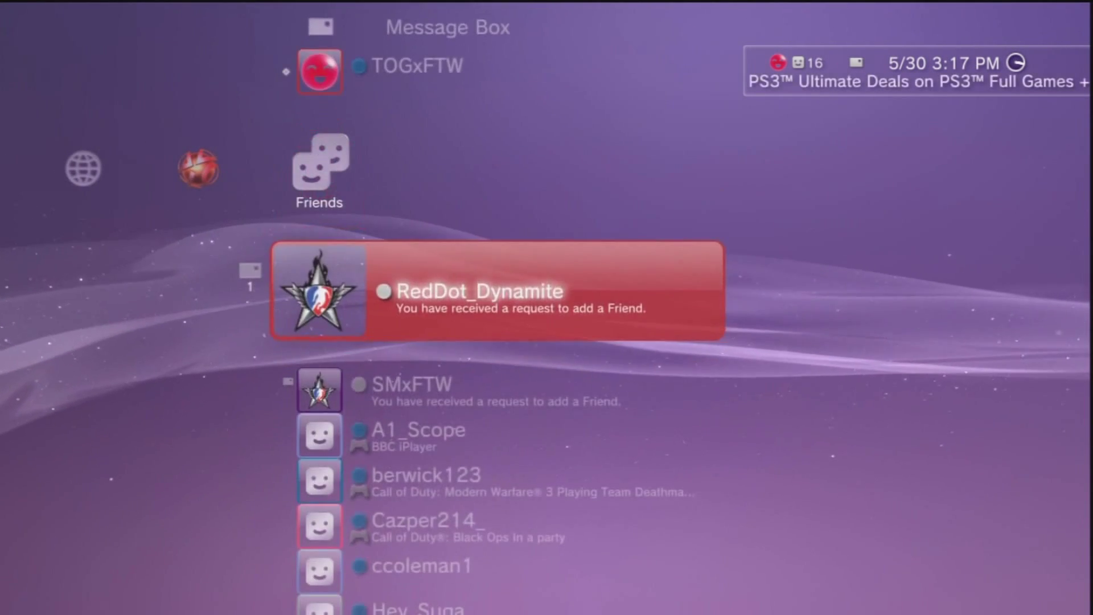
{"action": "key", "text": "Down"}
{"action": "key", "text": "Return"}
Step: Accept the second friend request, then open your own profile's Comment editor
{"action": "key", "text": "Down"}
{"action": "key", "text": "Down"}
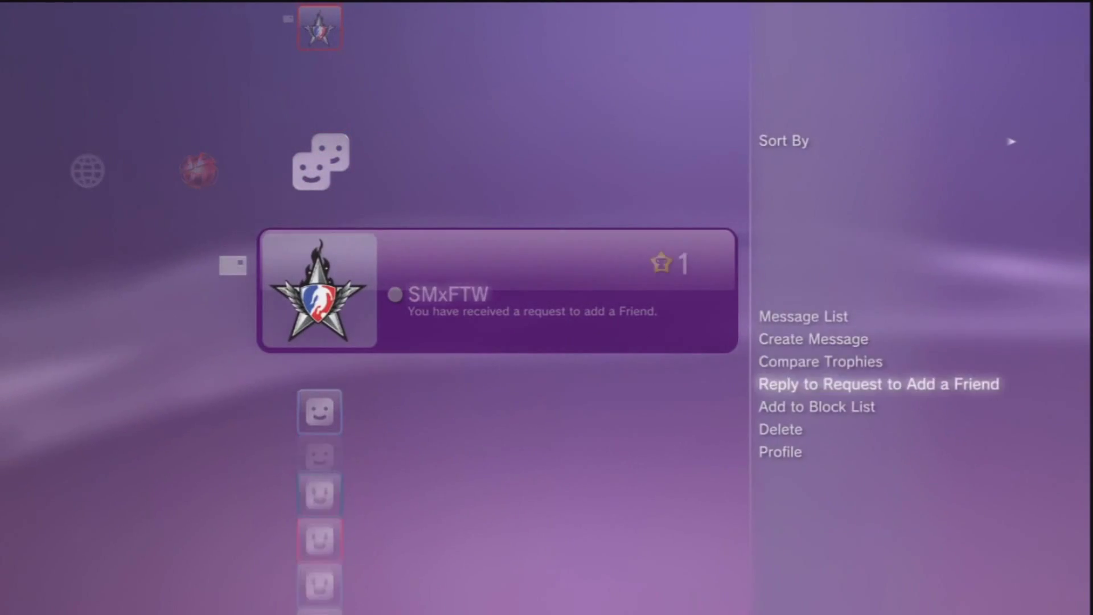
{"action": "key", "text": "Return"}
{"action": "key", "text": "Return"}
{"action": "key", "text": "Return"}
{"action": "key", "text": "Up"}
{"action": "key", "text": "Return"}
{"action": "key", "text": "Down"}
{"action": "key", "text": "Down"}
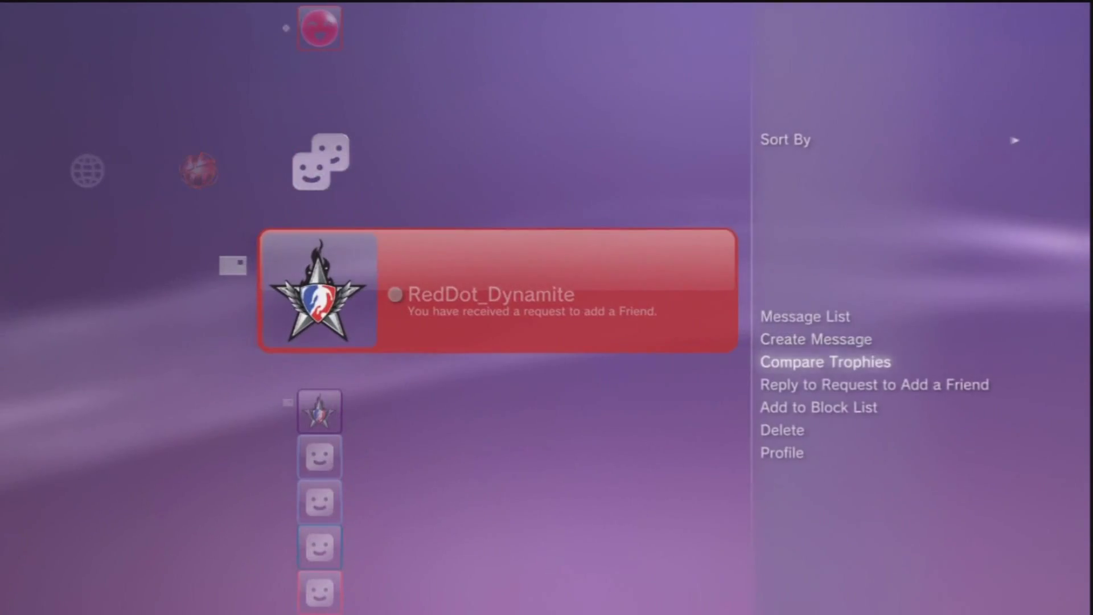
{"action": "key", "text": "Down"}
{"action": "key", "text": "Return"}
{"action": "key", "text": "Return"}
{"action": "key", "text": "Up"}
{"action": "key", "text": "Up"}
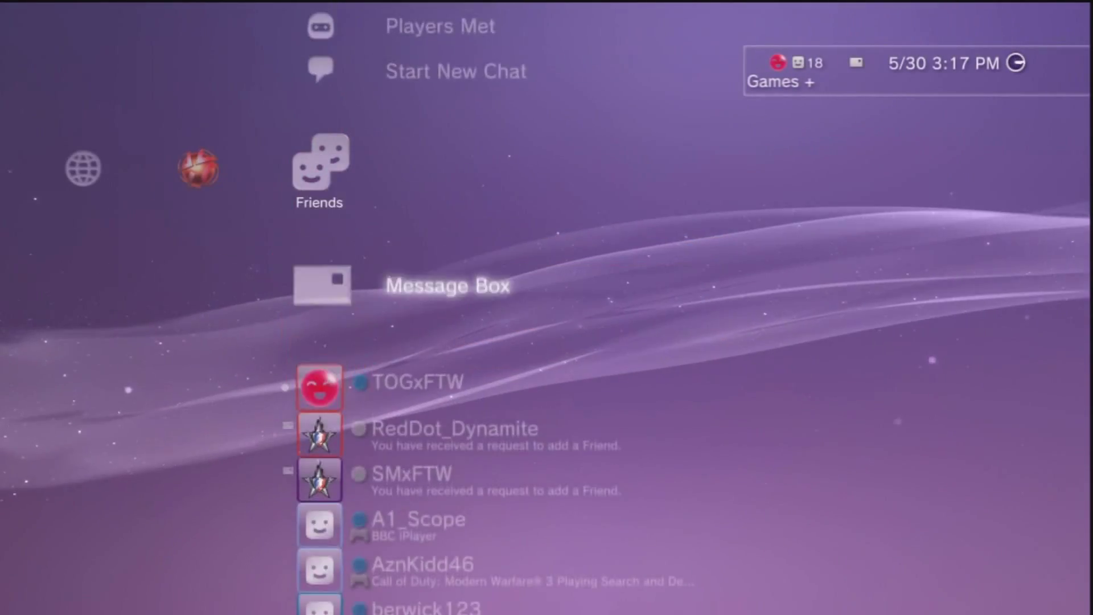
{"action": "key", "text": "Down"}
{"action": "key", "text": "Return"}
{"action": "key", "text": "Down"}
{"action": "key", "text": "Return"}
{"action": "key", "text": "Return"}
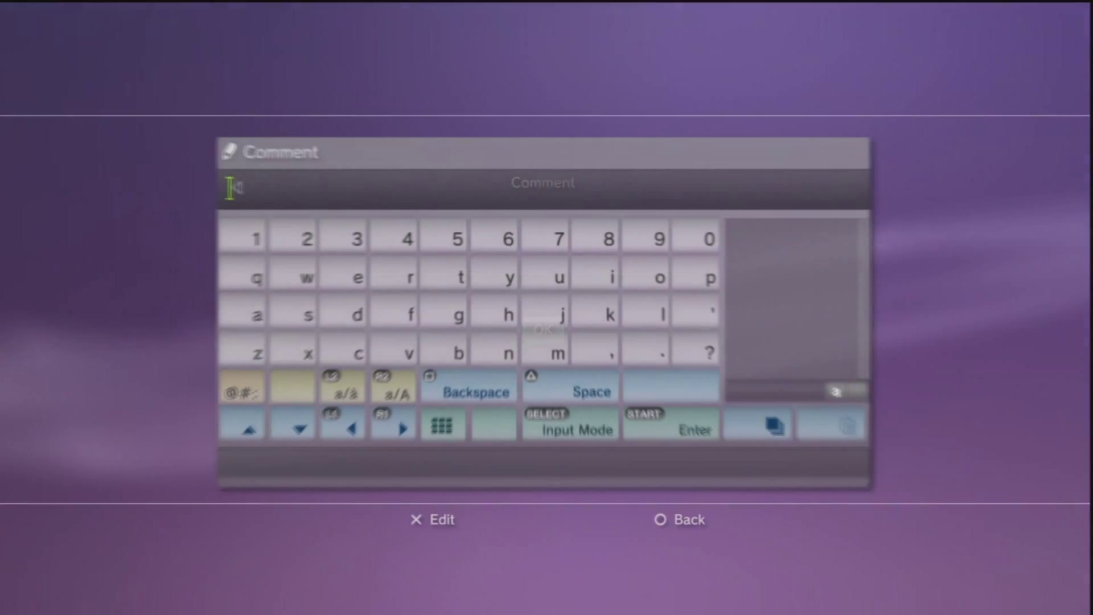
Step: Type LMFAO(<3 rebug) as the status comment and save it
{"action": "key", "text": "Caps_Lock"}
{"action": "type", "text": "L"}
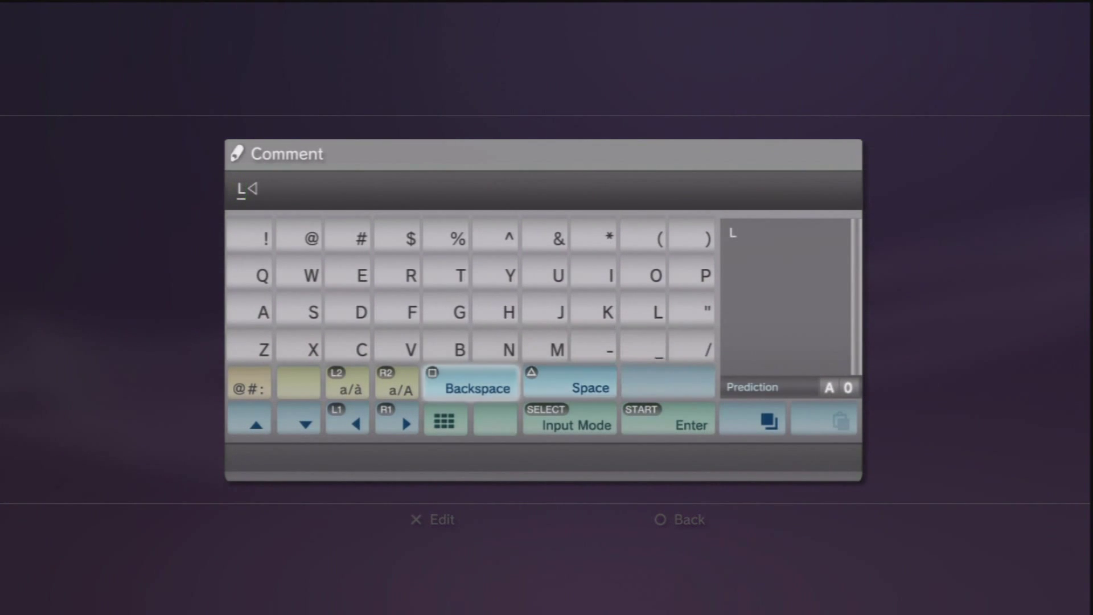
{"action": "type", "text": "MF"}
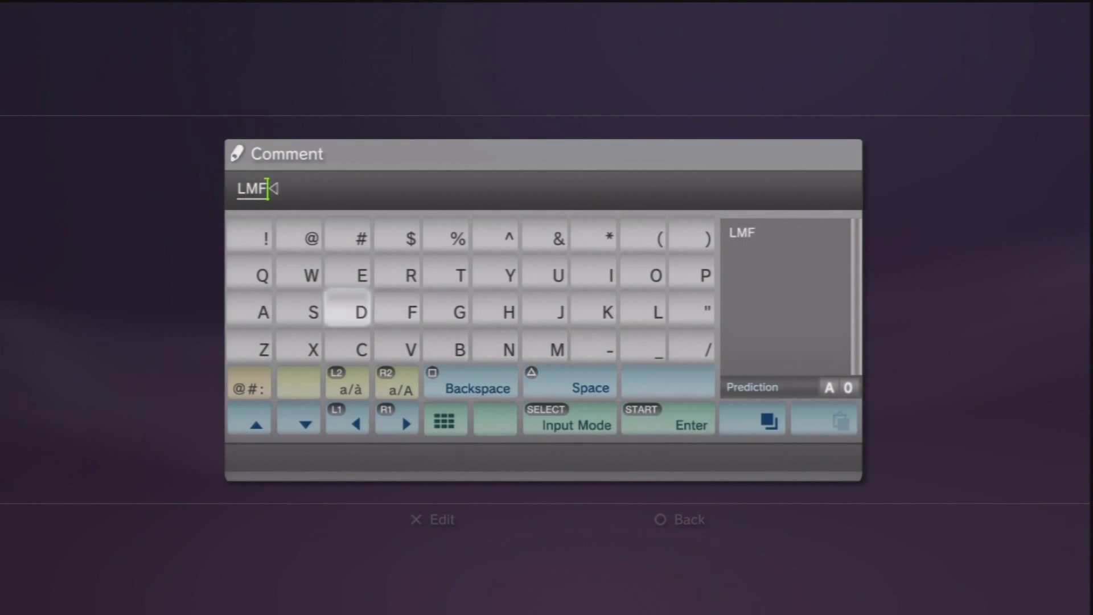
{"action": "type", "text": "AO"}
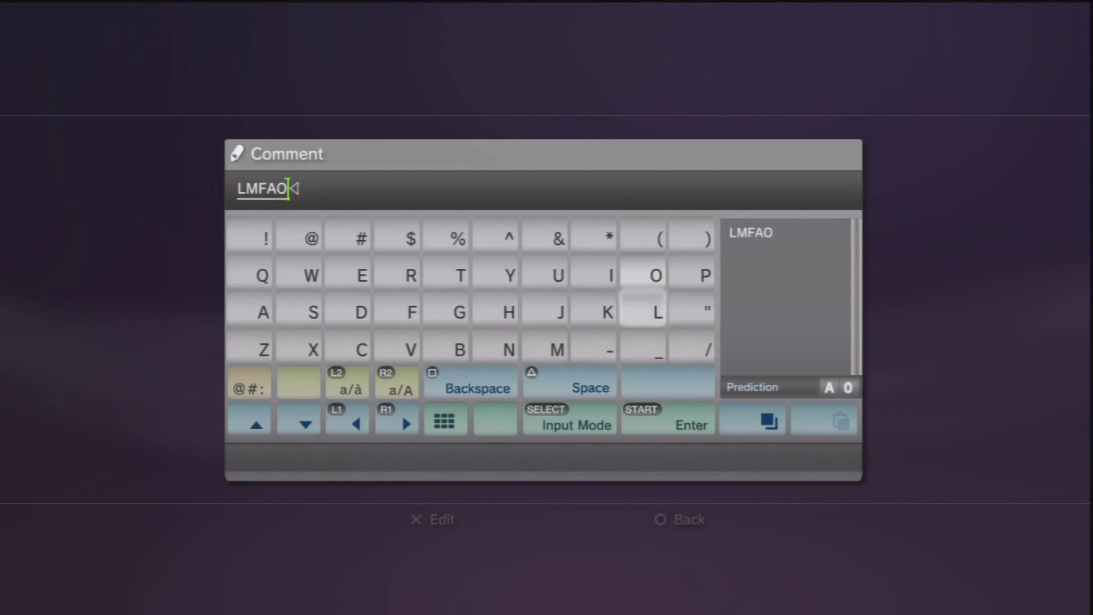
{"action": "type", "text": "(<"}
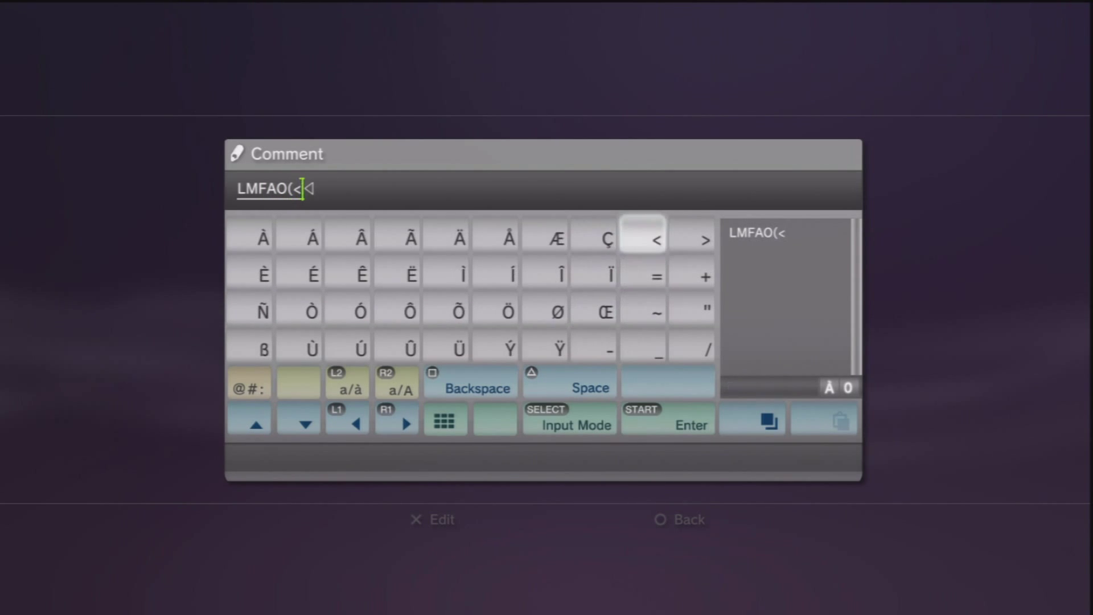
{"action": "key", "text": "Left"}
{"action": "key", "text": "Left"}
{"action": "key", "text": "Left"}
{"action": "key", "text": "Left"}
{"action": "key", "text": "Left"}
{"action": "key", "text": "Left"}
{"action": "key", "text": "Left"}
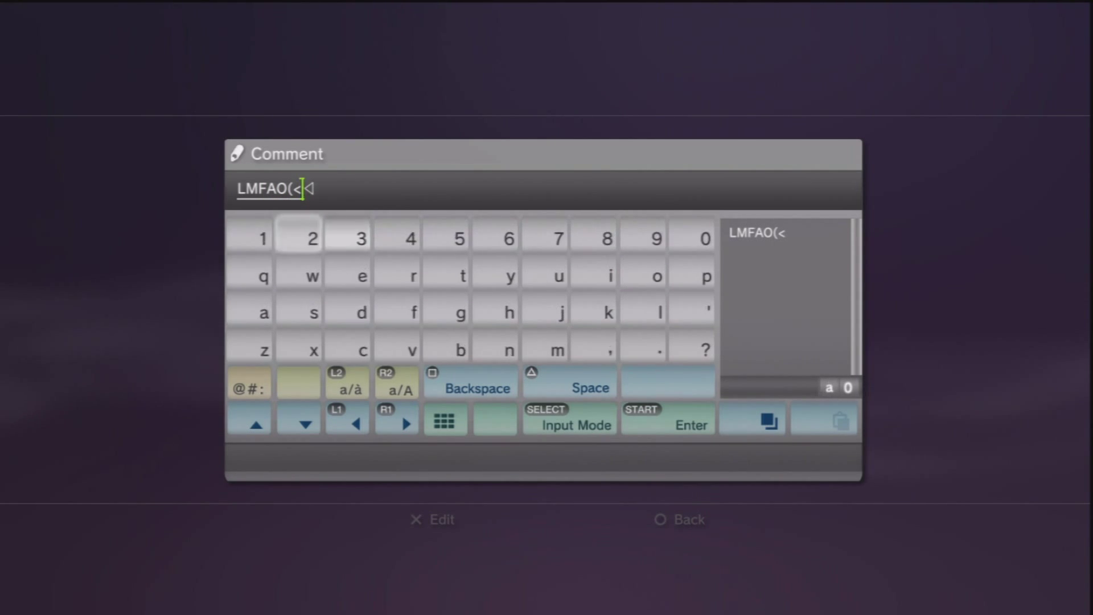
{"action": "type", "text": "3 re"}
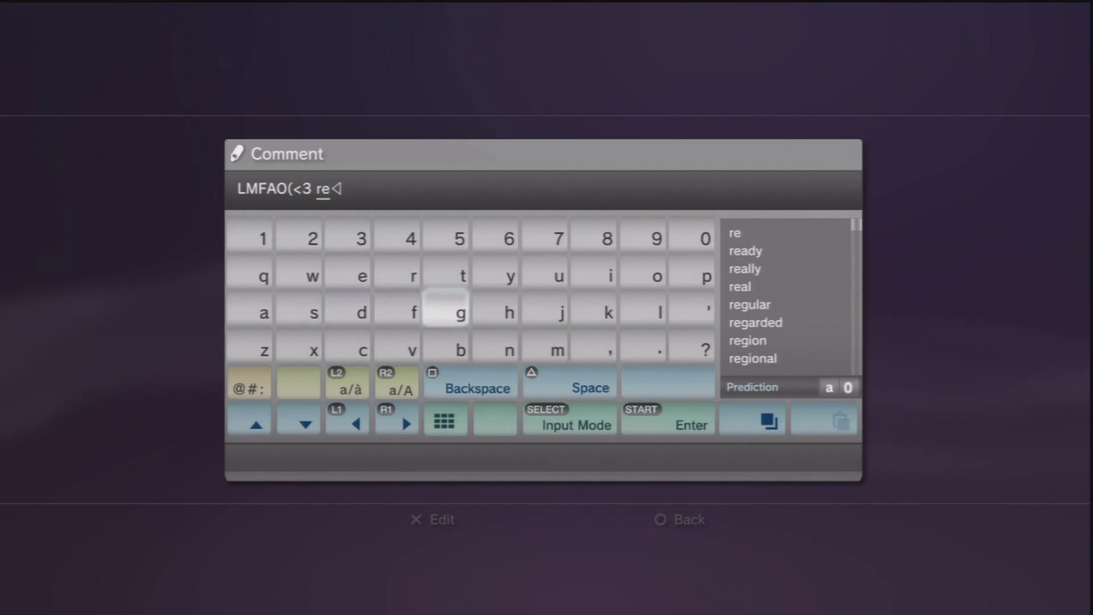
{"action": "type", "text": "bug"}
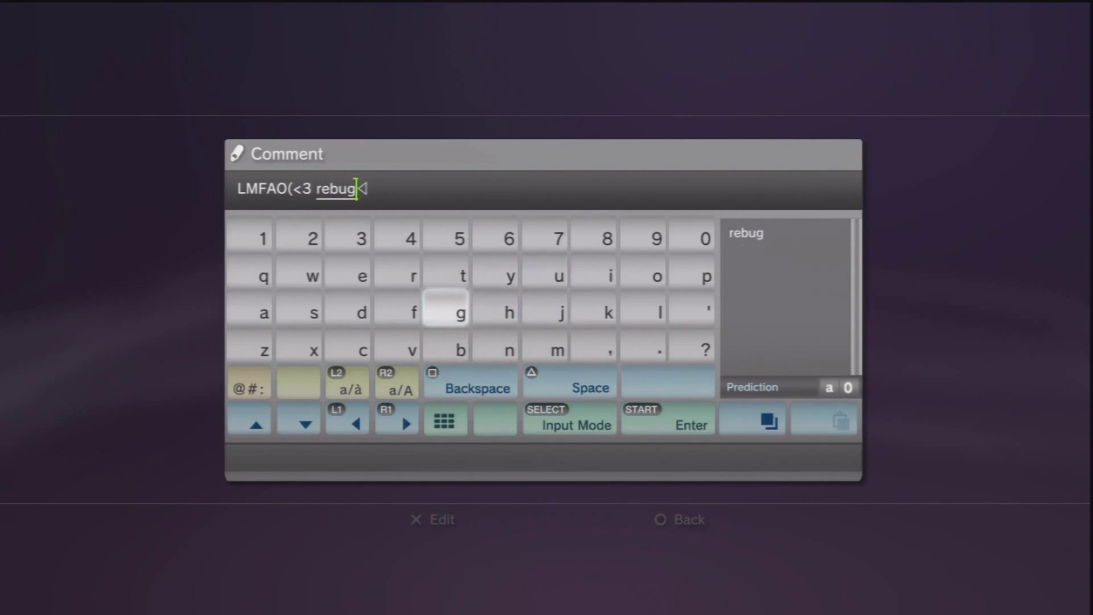
{"action": "type", "text": ")"}
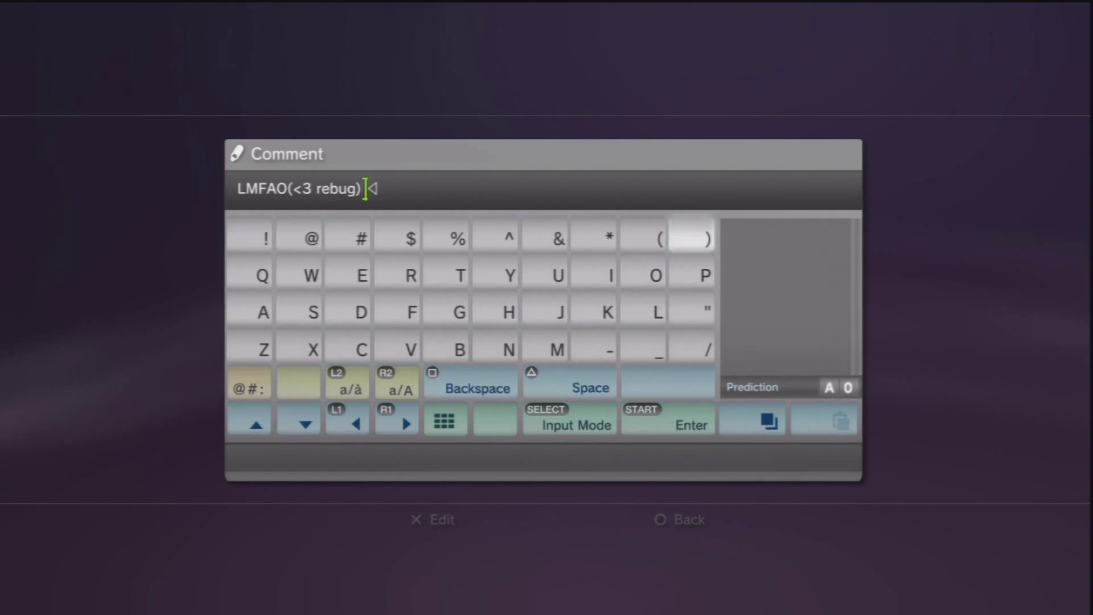
{"action": "key", "text": "Return"}
{"action": "key", "text": "Return"}
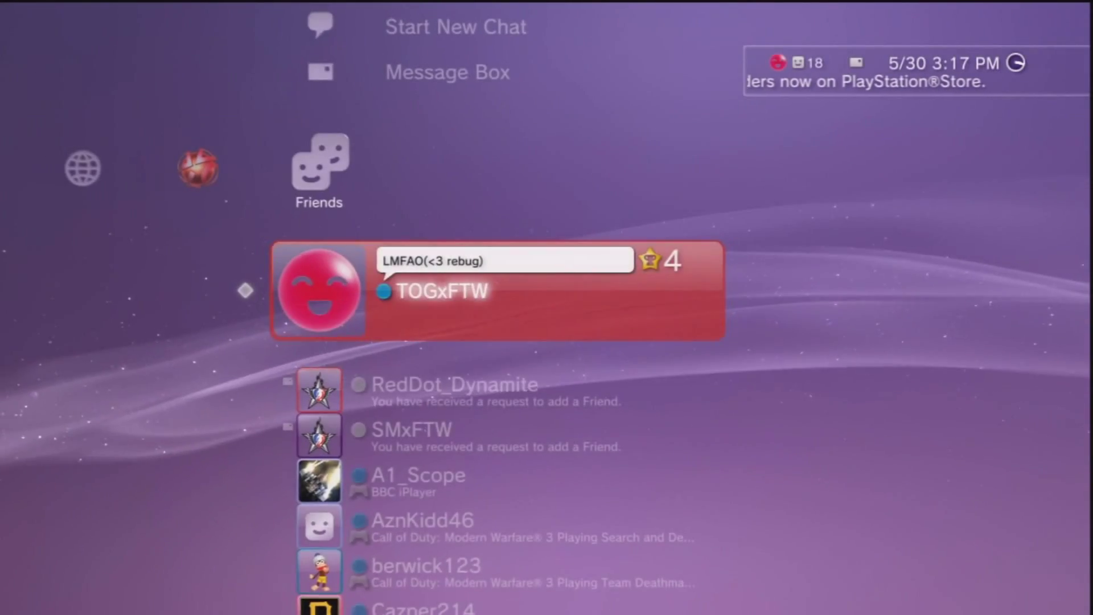
{"action": "key", "text": "Down"}
{"action": "key", "text": "Down"}
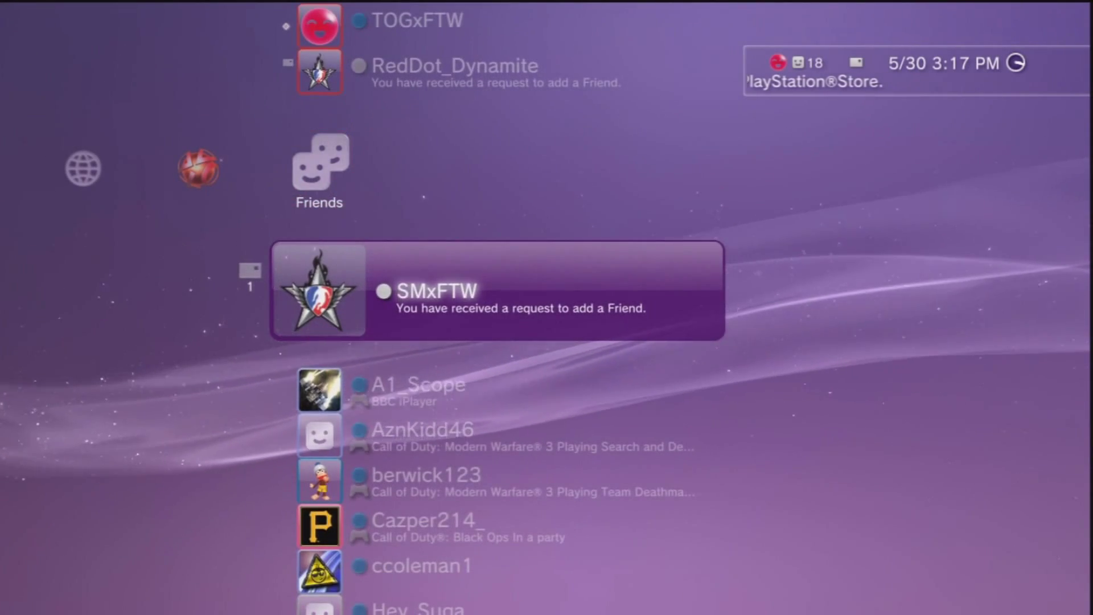
{"action": "key", "text": "Left"}
{"action": "key", "text": "Right"}
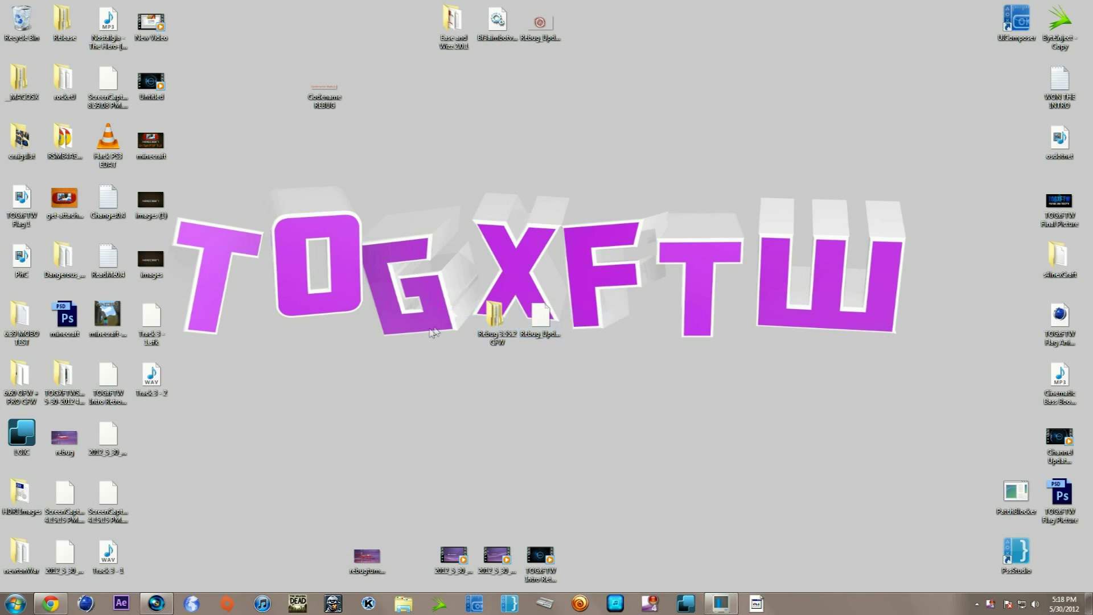
Step: Put the displaced Control Panel item back and open Computer from the Start menu
{"action": "left_click", "coordinate": [15, 602]}
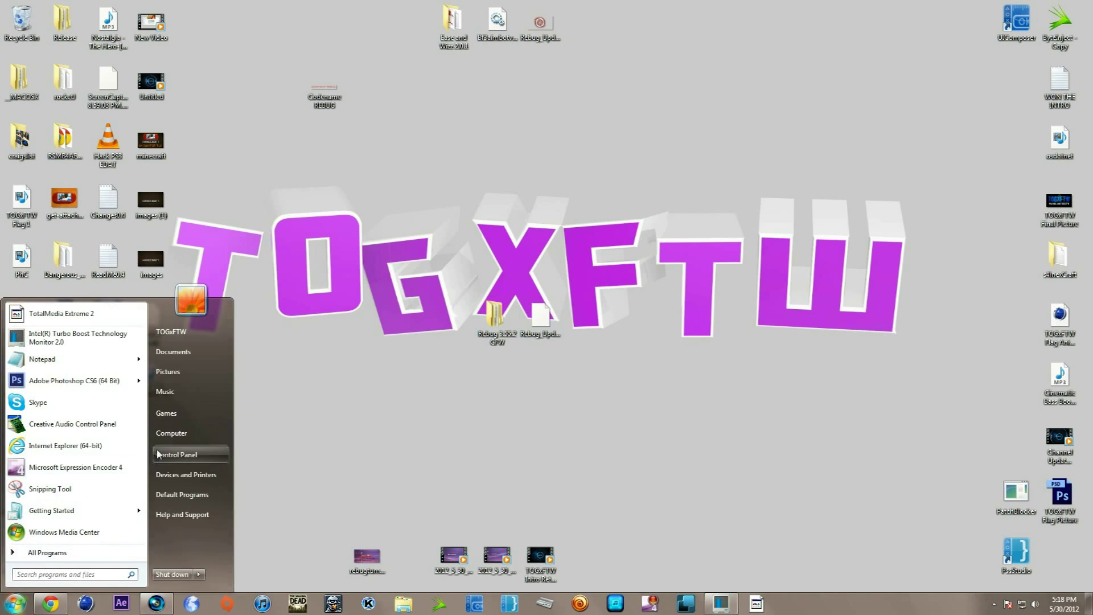
{"action": "left_click_drag", "start_coordinate": [160, 454], "coordinate": [256, 458]}
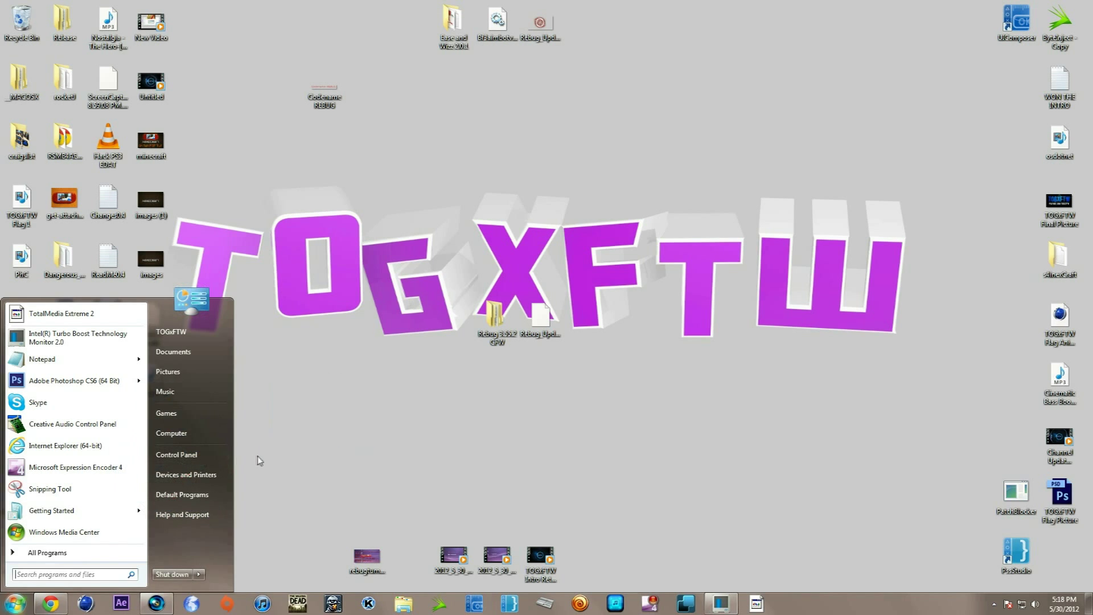
{"action": "left_click", "coordinate": [261, 455]}
{"action": "key", "text": "super"}
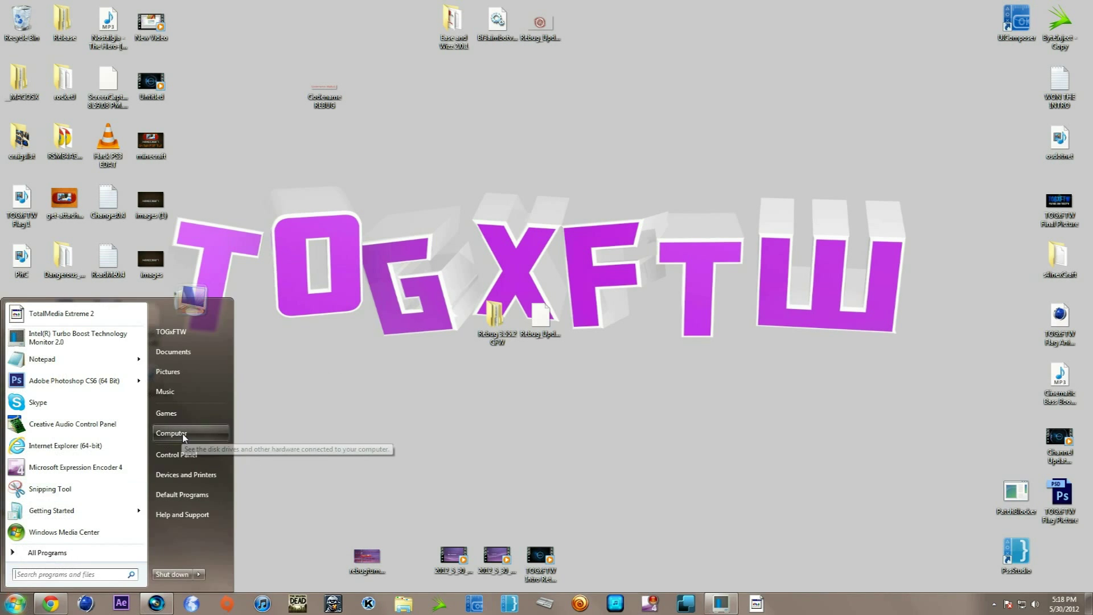
{"action": "left_click", "coordinate": [183, 436]}
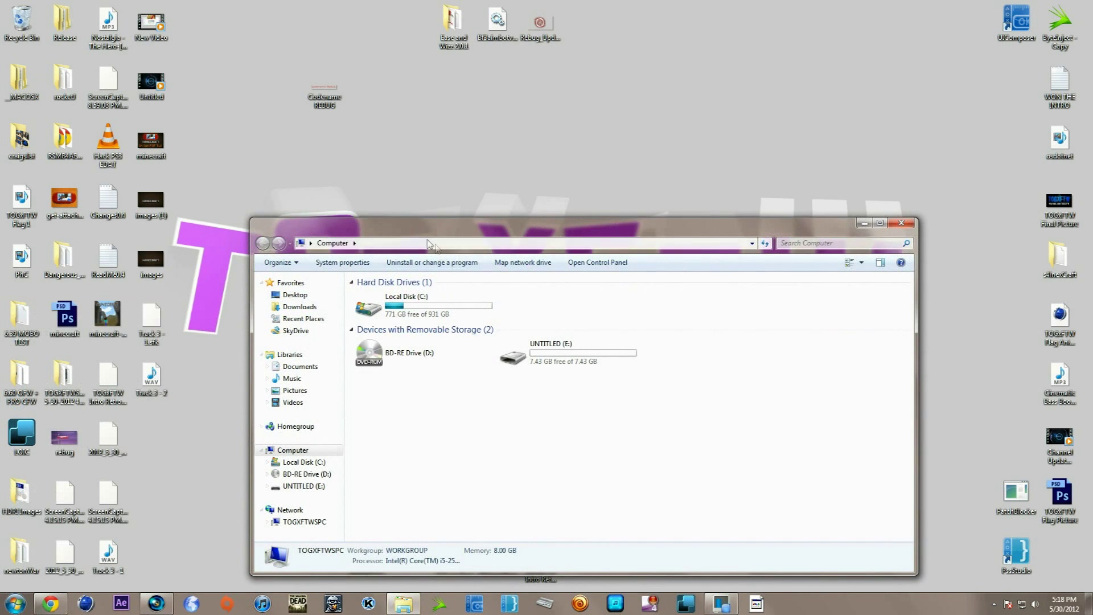
Step: Open the UNTITLED (E:) drive and paste Rebug_Update_Package_0.7_3.55.2.pkg into it
{"action": "left_click_drag", "start_coordinate": [410, 240], "coordinate": [244, 308]}
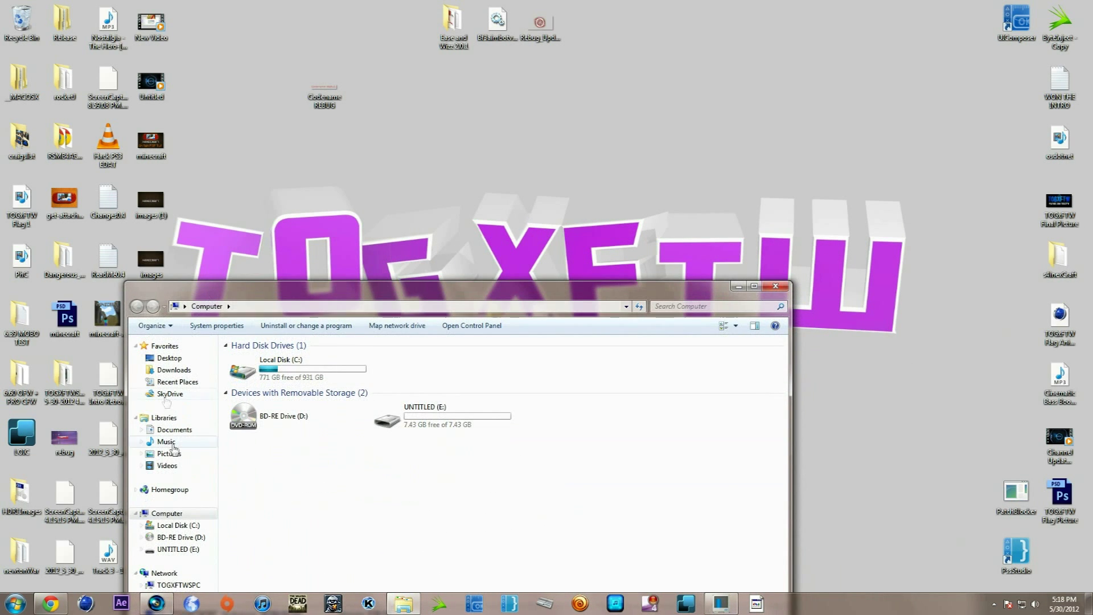
{"action": "double_click", "coordinate": [426, 420]}
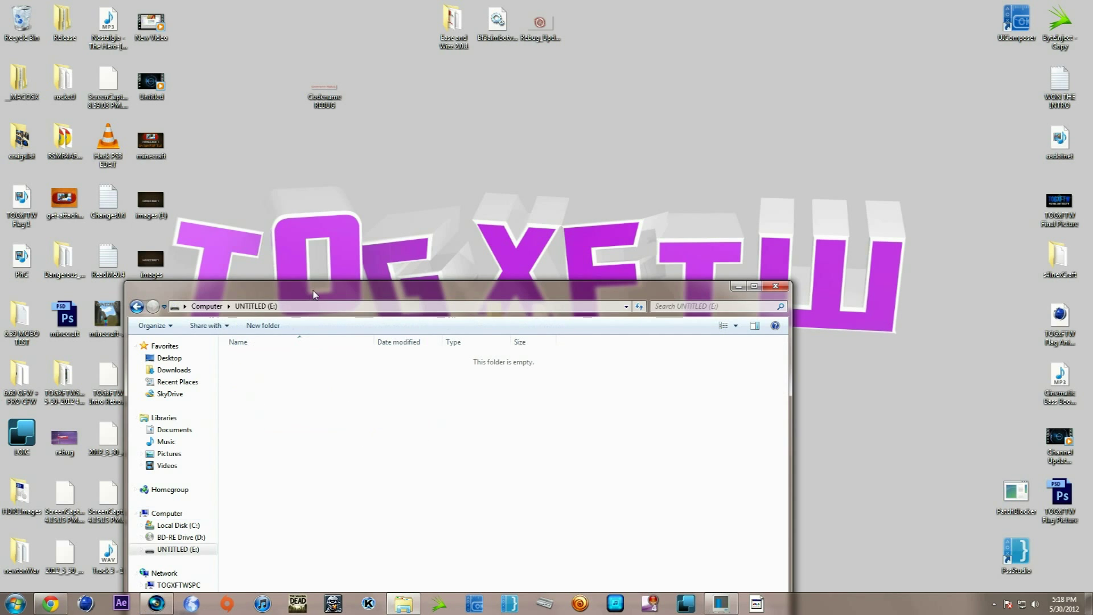
{"action": "left_click_drag", "start_coordinate": [313, 293], "coordinate": [448, 393]}
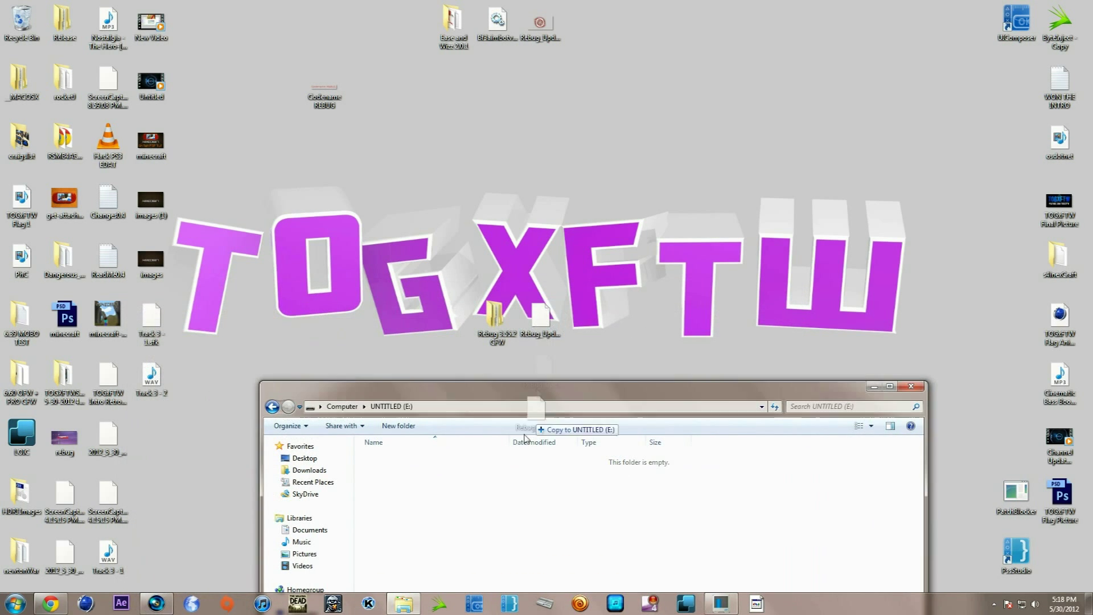
{"action": "key", "text": "ctrl+v"}
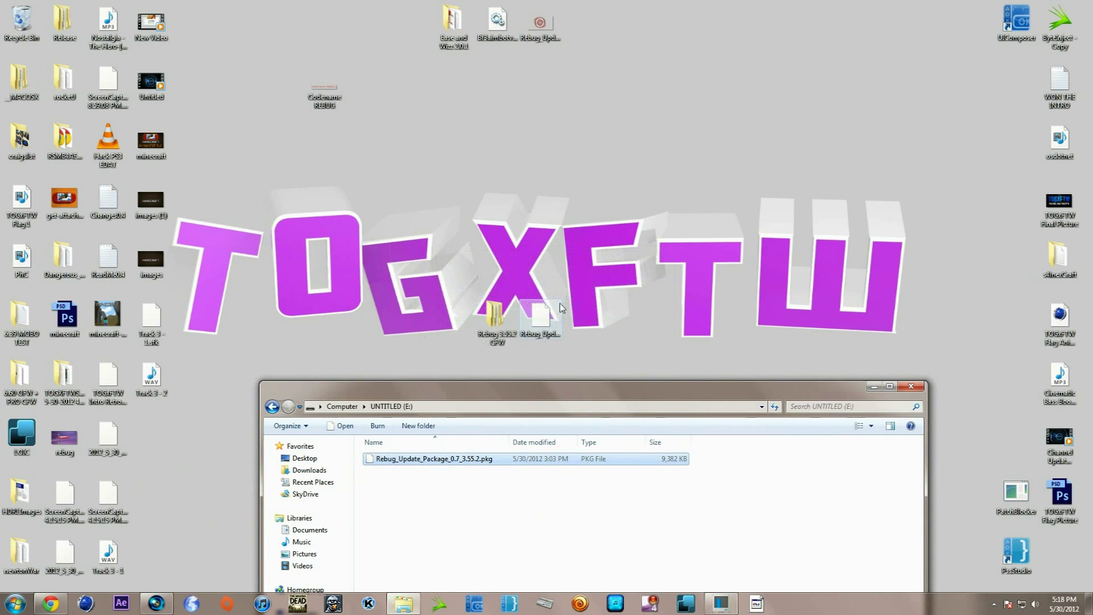
Step: Open the Rebug 3.55.2 CFW folder and copy its PS3 folder onto UNTITLED (E:)
{"action": "left_click", "coordinate": [511, 310]}
{"action": "double_click", "coordinate": [511, 310]}
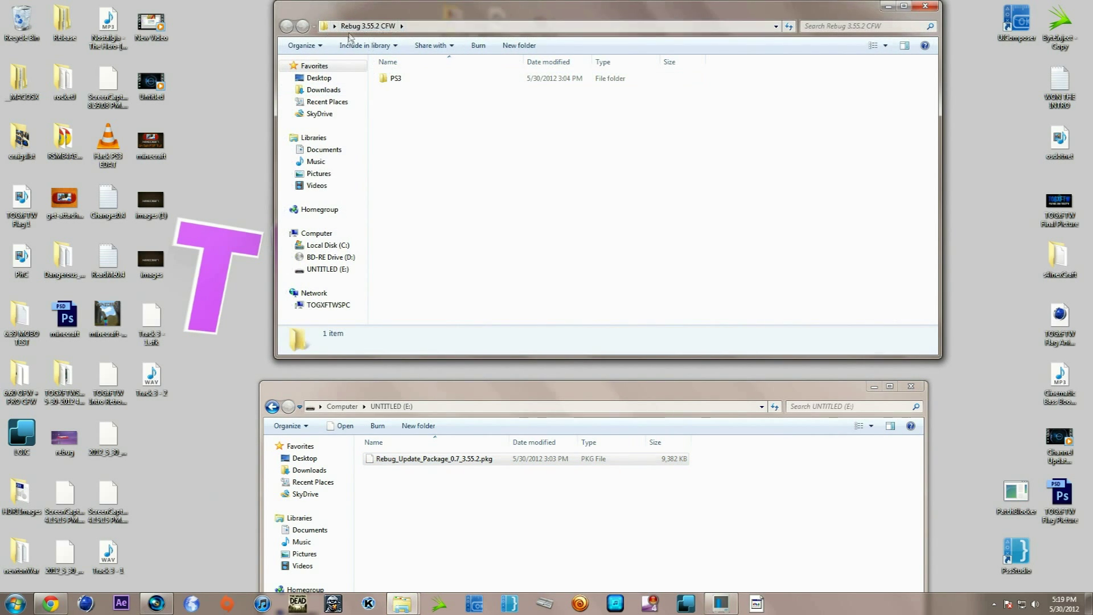
{"action": "left_click_drag", "start_coordinate": [393, 74], "coordinate": [393, 508]}
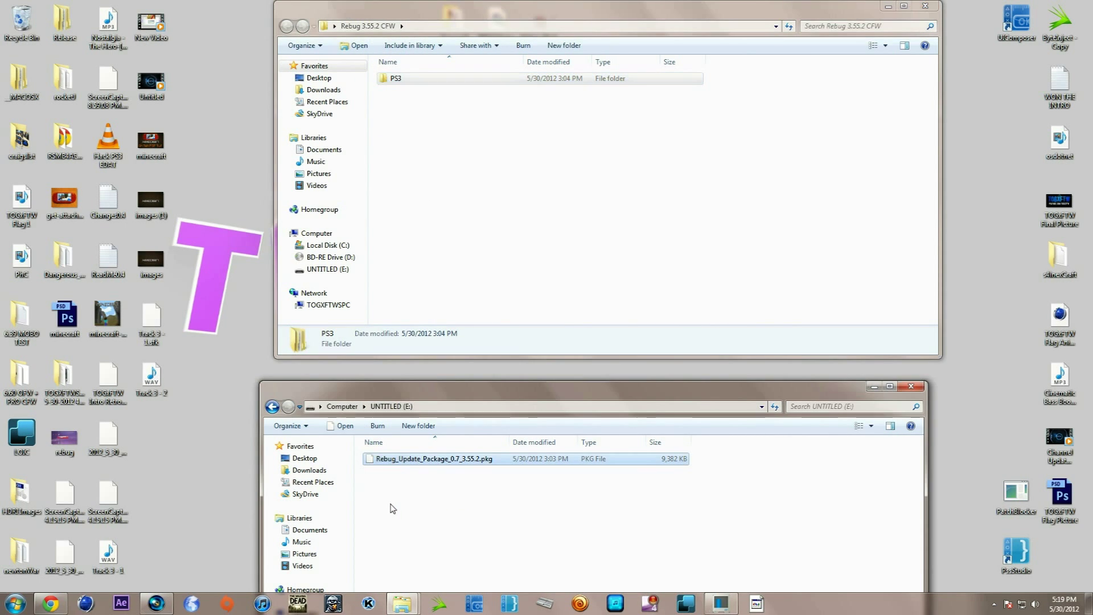
Step: Close both Explorer windows, let the 178 MB copy finish, then show hidden tray icons
{"action": "left_click", "coordinate": [913, 387]}
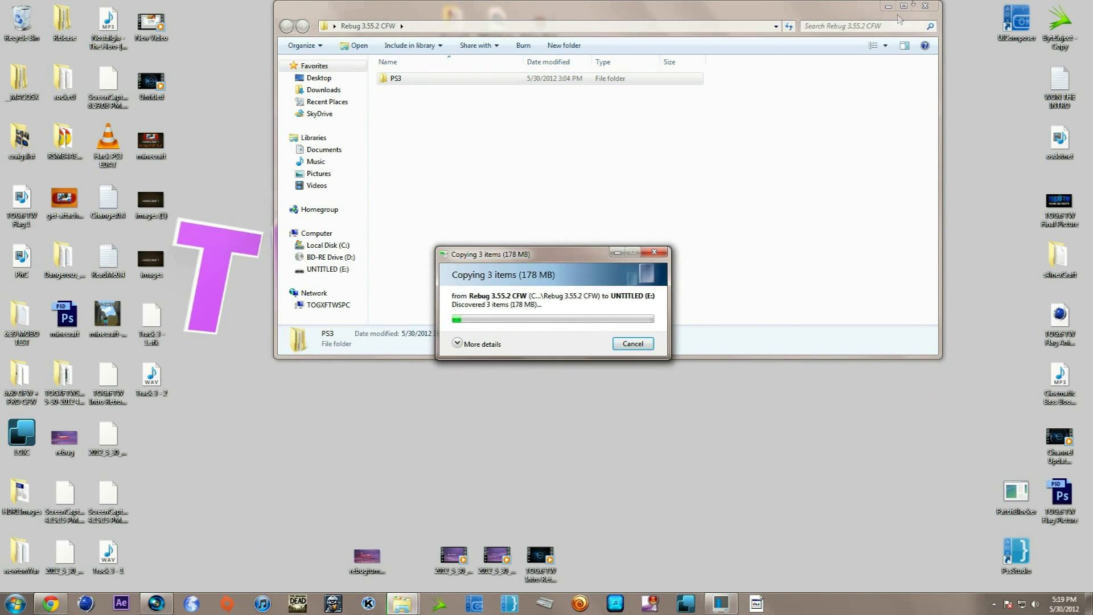
{"action": "left_click", "coordinate": [926, 9]}
{"action": "left_click_drag", "start_coordinate": [612, 256], "coordinate": [541, 174]}
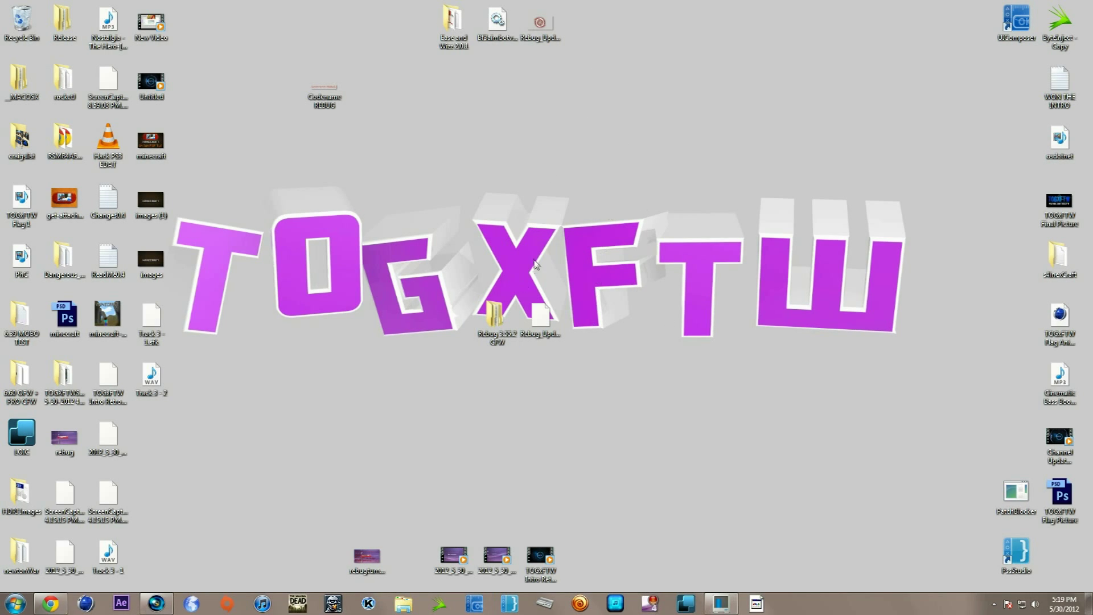
{"action": "key", "text": "super"}
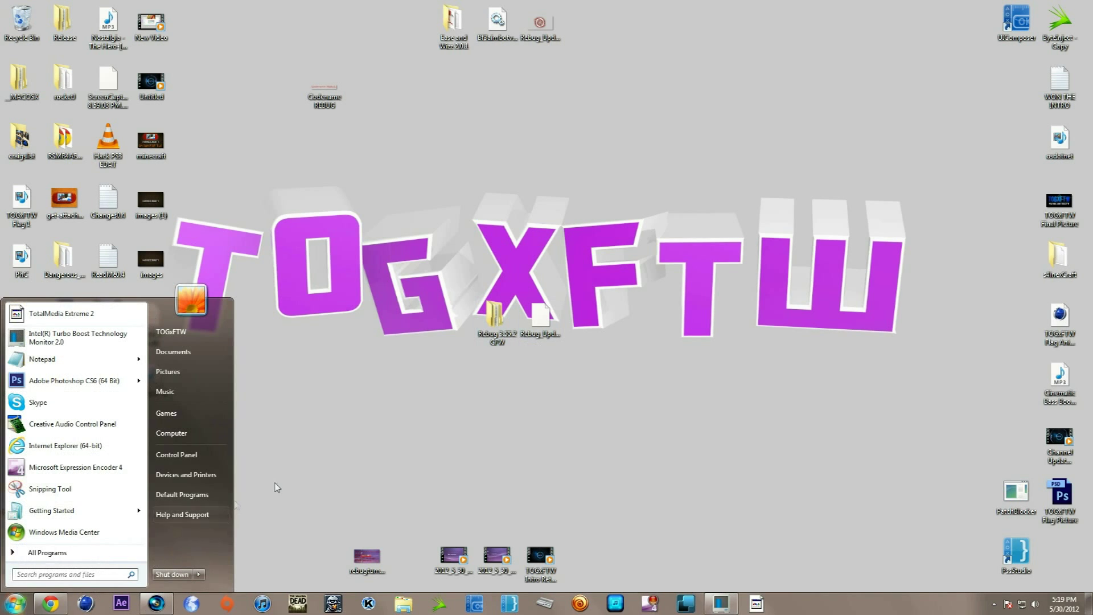
{"action": "key", "text": "super"}
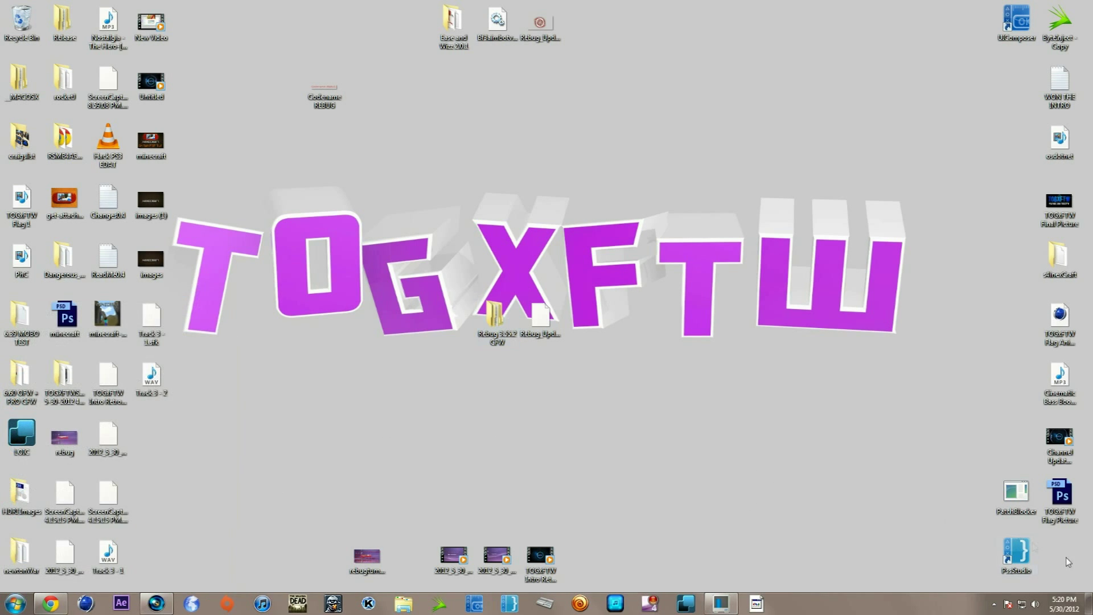
{"action": "left_click", "coordinate": [995, 604]}
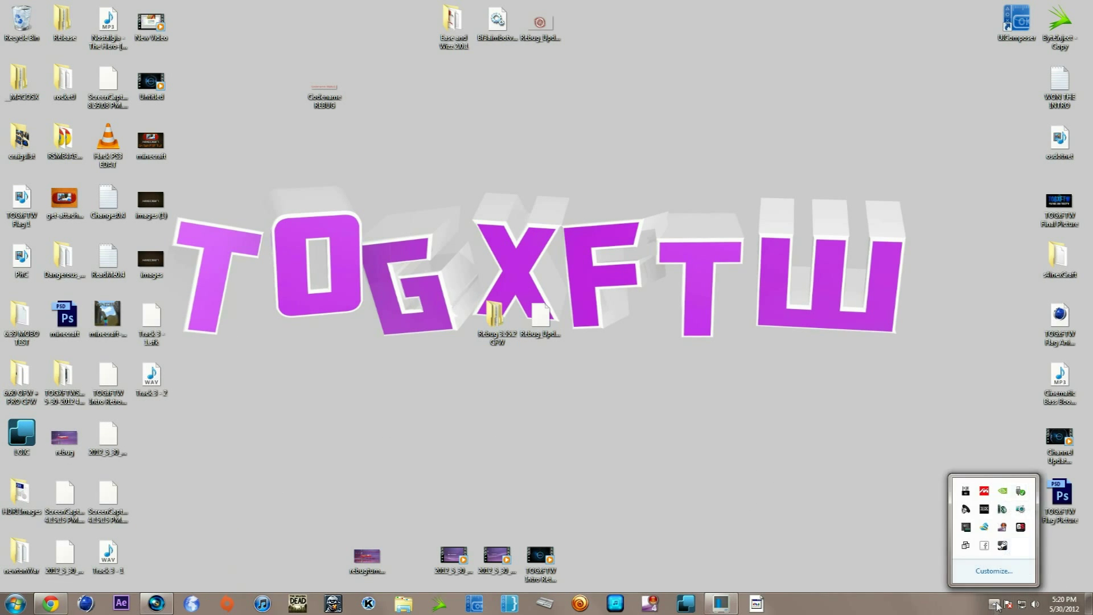
Step: Eject the USB storage device from the tray and dismiss the popup
{"action": "left_click", "coordinate": [1020, 492]}
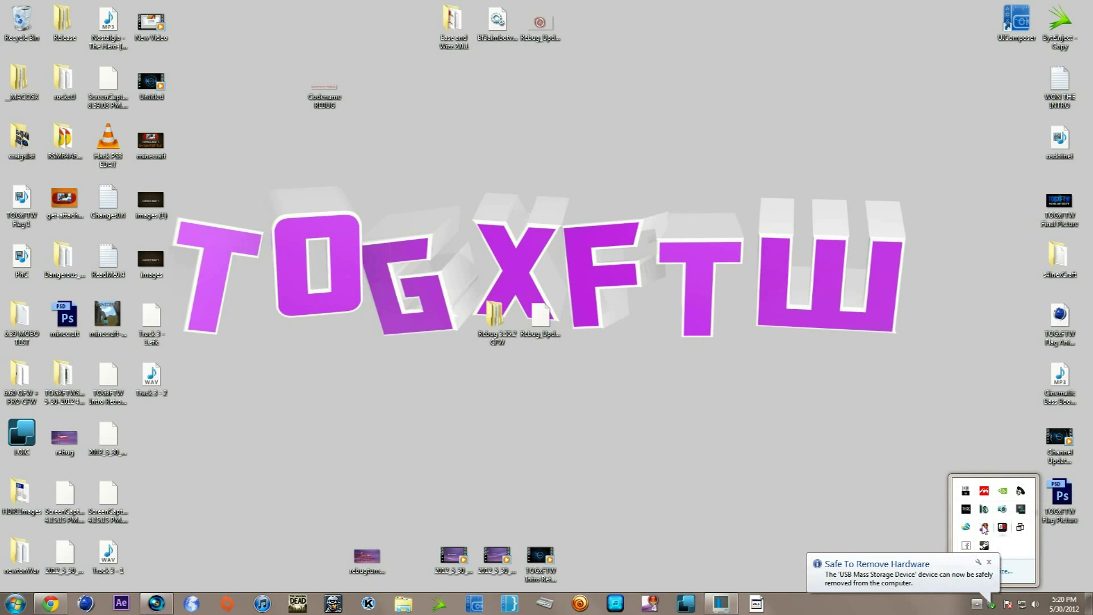
{"action": "left_click", "coordinate": [924, 477]}
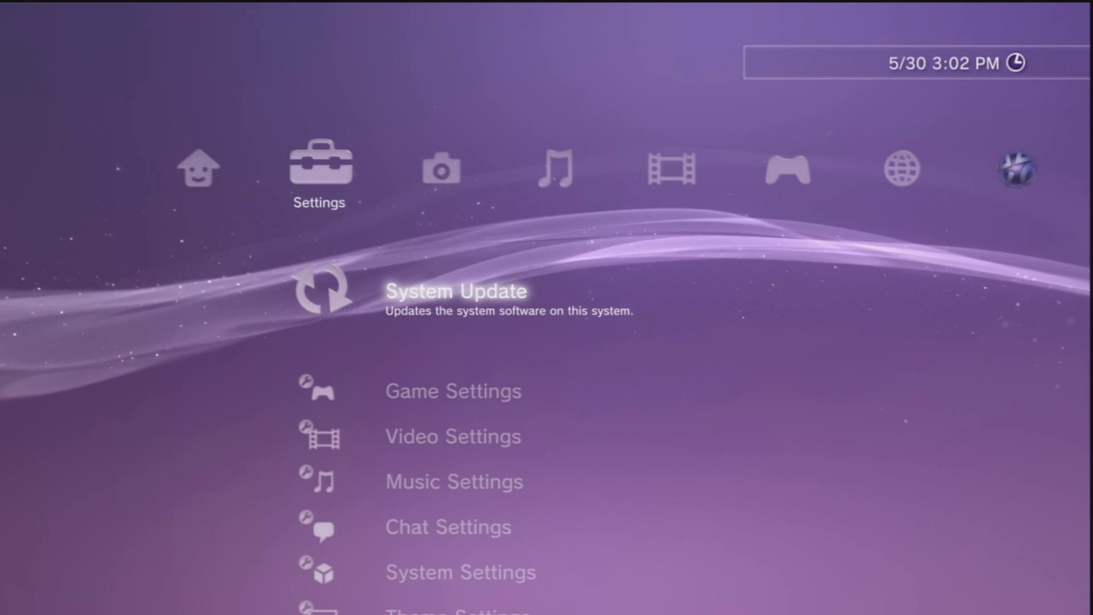
Step: Check System Information to confirm the console runs system software 3.55
{"action": "key", "text": "Down"}
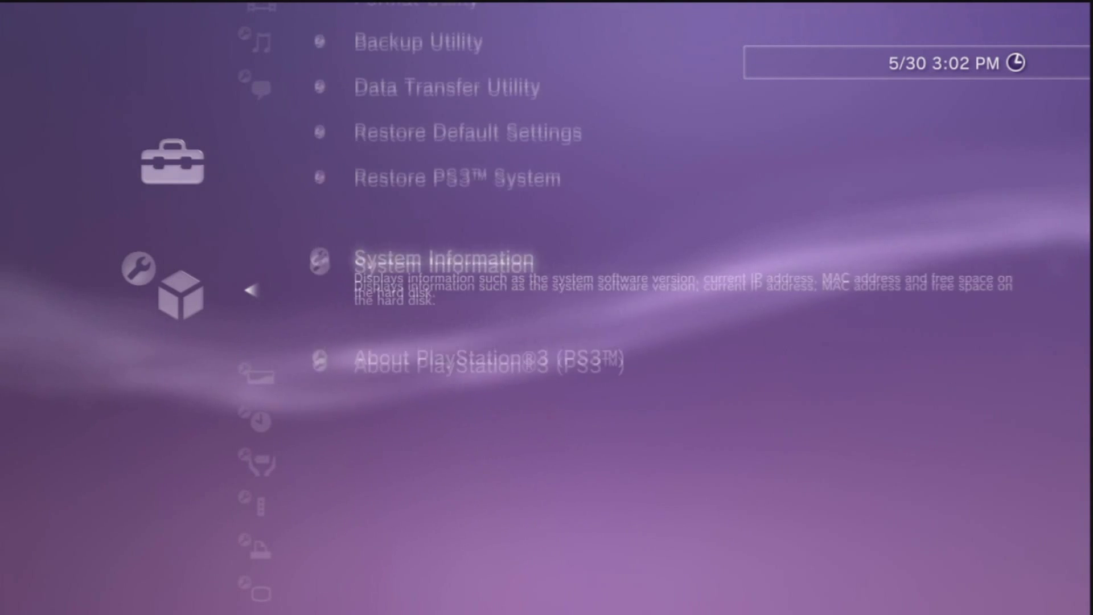
{"action": "key", "text": "Return"}
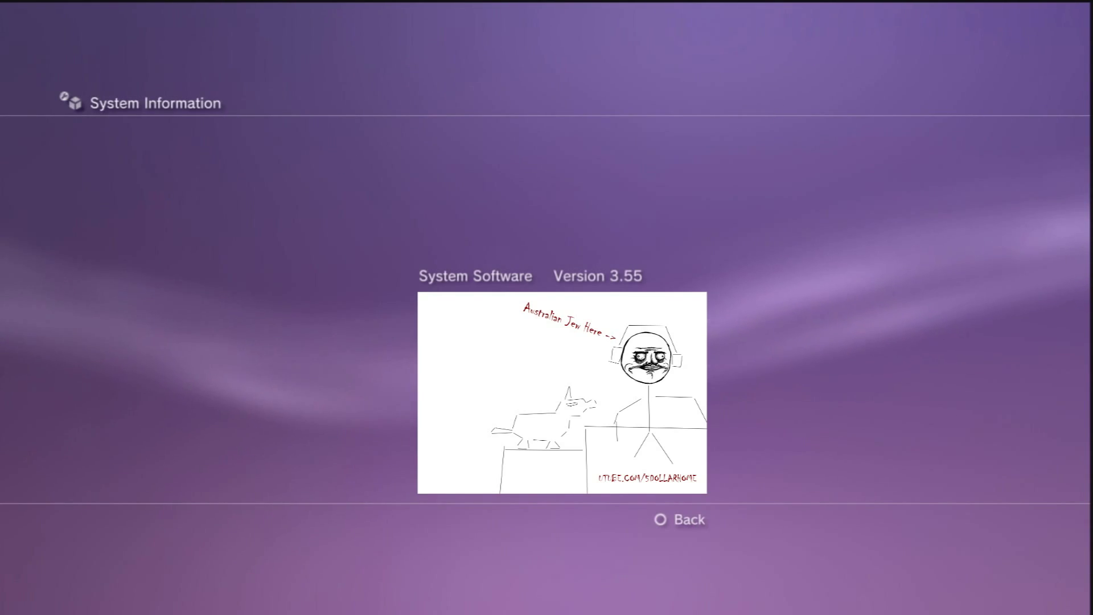
{"action": "key", "text": "Escape"}
{"action": "key", "text": "Escape"}
Step: Return to the Settings list and open System Update
{"action": "key", "text": "Right"}
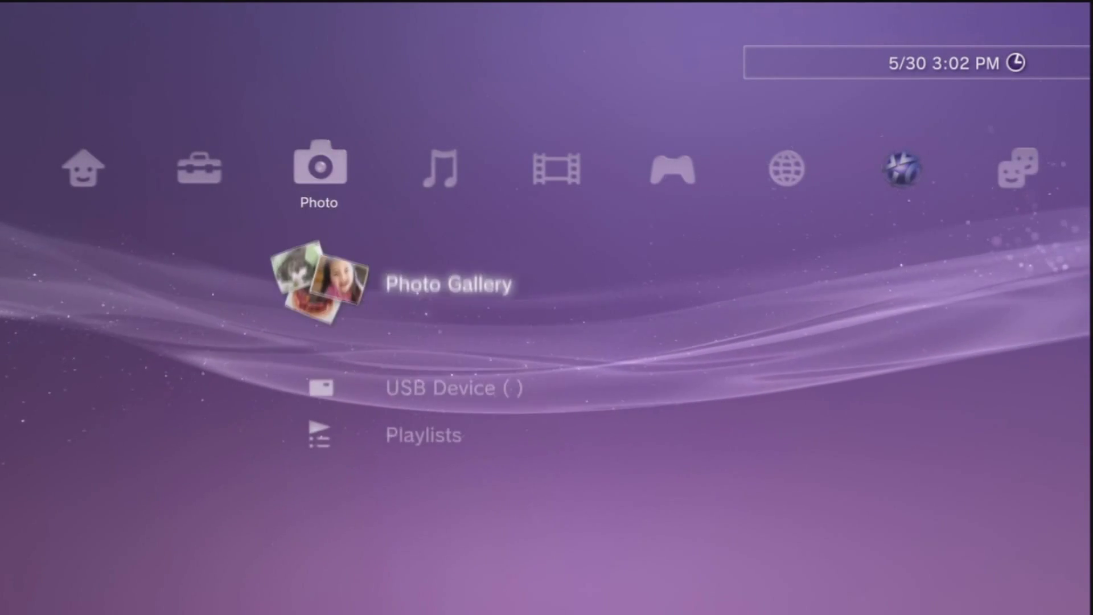
{"action": "key", "text": "Left"}
{"action": "key", "text": "Left"}
{"action": "key", "text": "Right"}
{"action": "key", "text": "Up"}
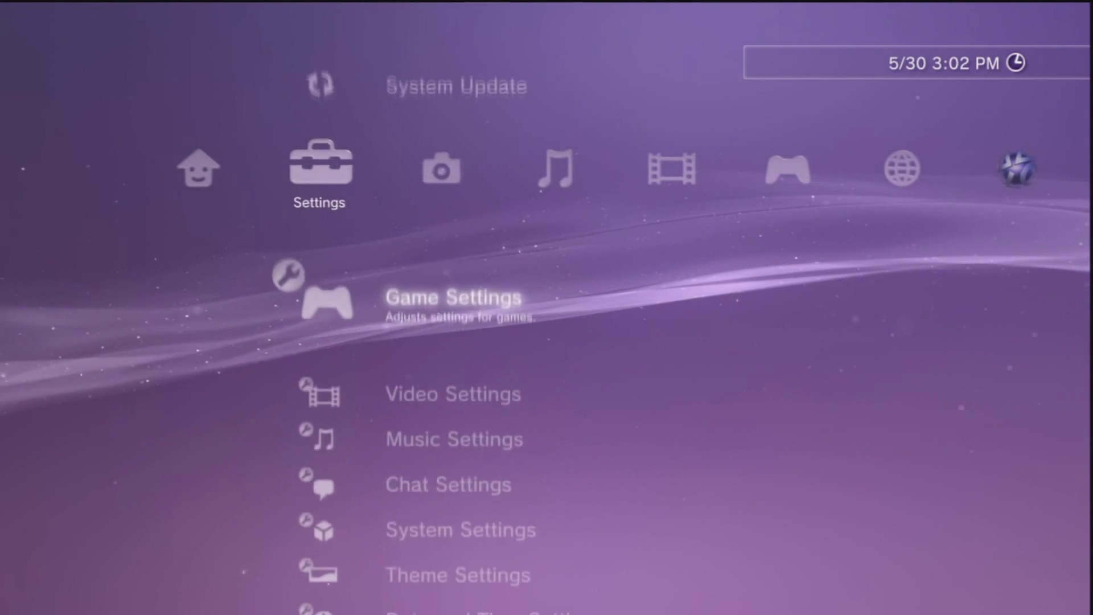
{"action": "key", "text": "Up"}
{"action": "key", "text": "Return"}
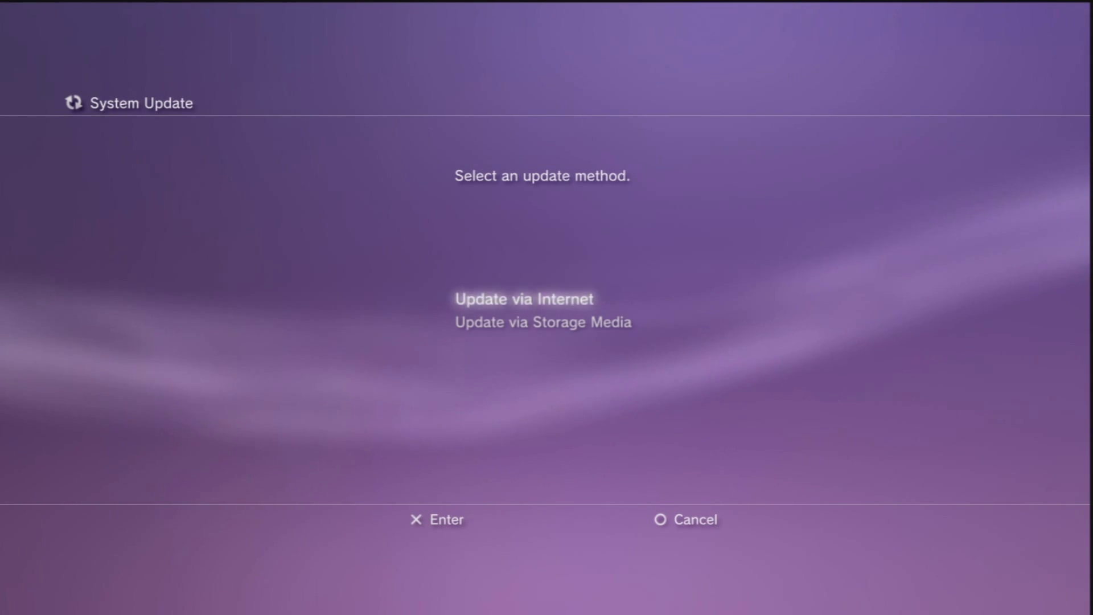
Step: Update via Storage Media, accepting the 3.55.2 REBUG update and its user agreement
{"action": "key", "text": "Return"}
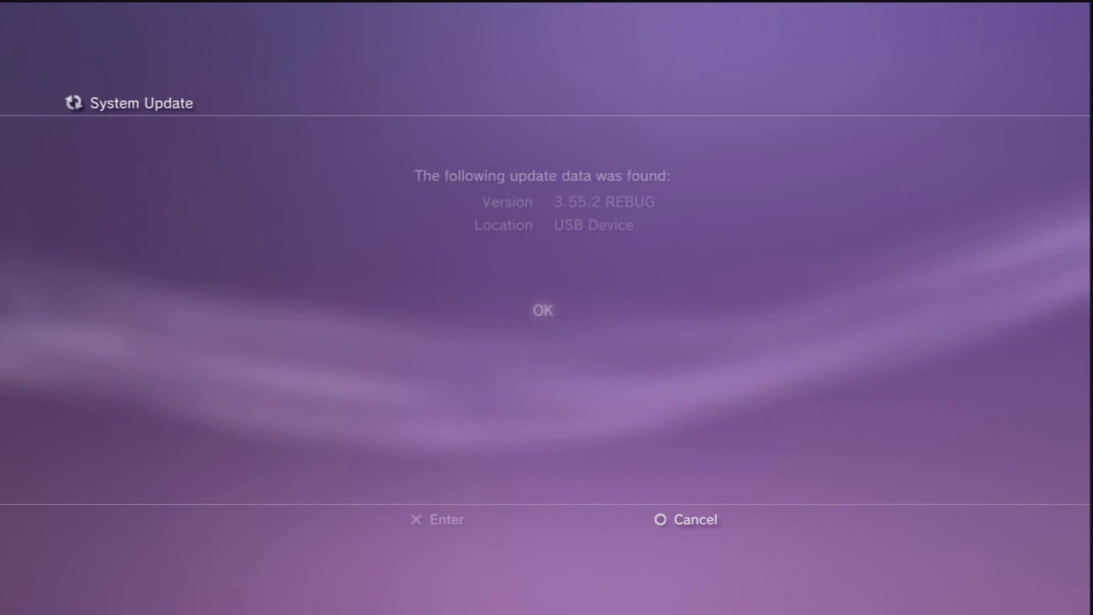
{"action": "key", "text": "Return"}
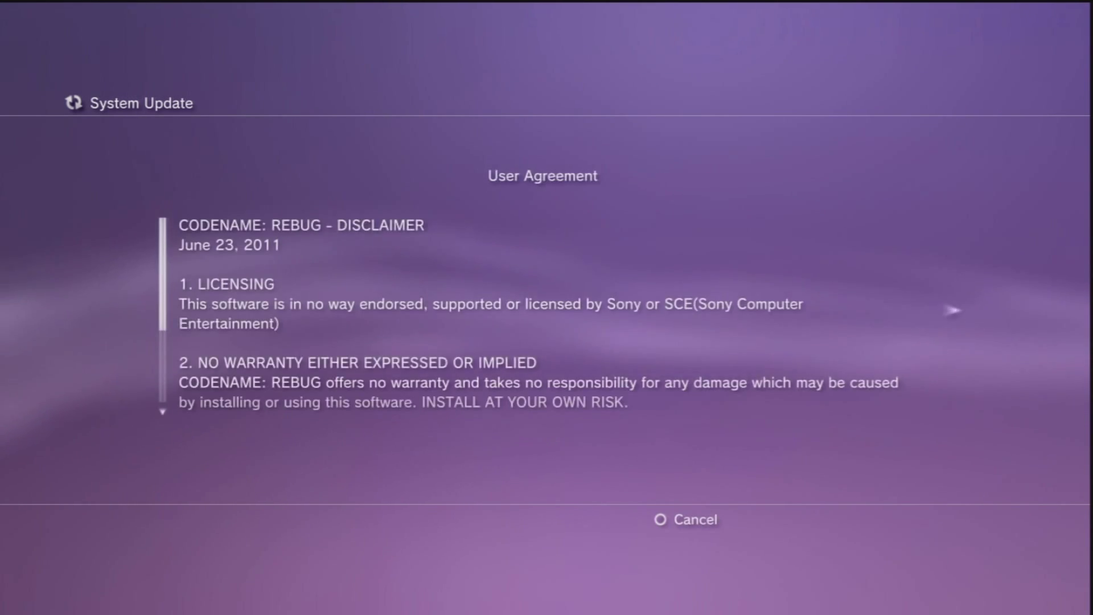
{"action": "key", "text": "Return"}
{"action": "key", "text": "Return"}
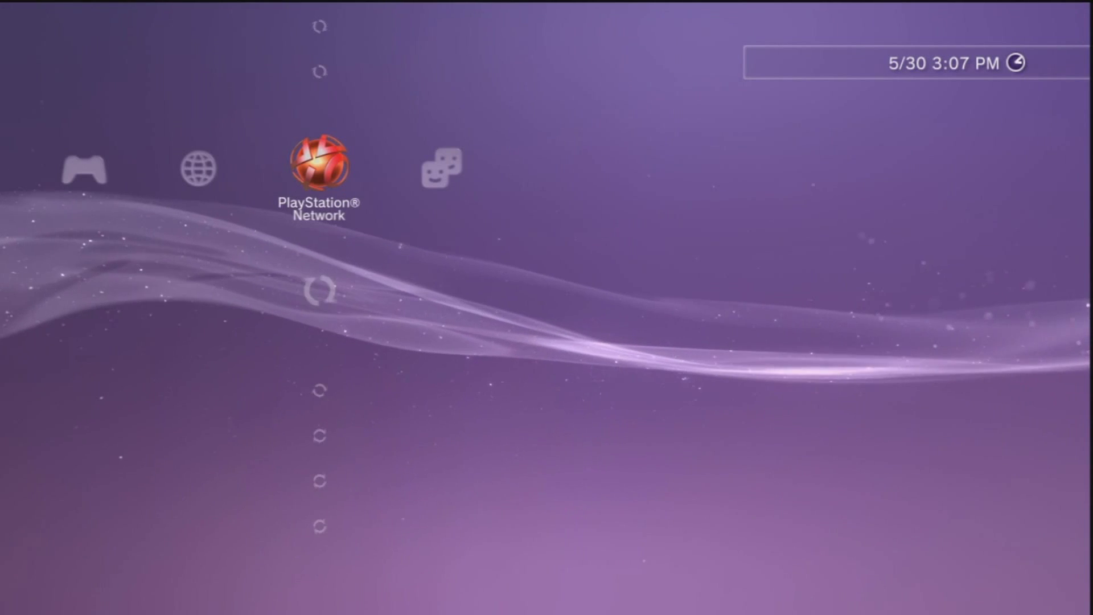
Step: Open Settings > Debug Settings and look at NP Debug and NPDRM Debug
{"action": "key", "text": "Left"}
{"action": "key", "text": "Left"}
{"action": "key", "text": "Left"}
{"action": "key", "text": "Left"}
{"action": "key", "text": "Left"}
{"action": "key", "text": "Left"}
{"action": "key", "text": "Left"}
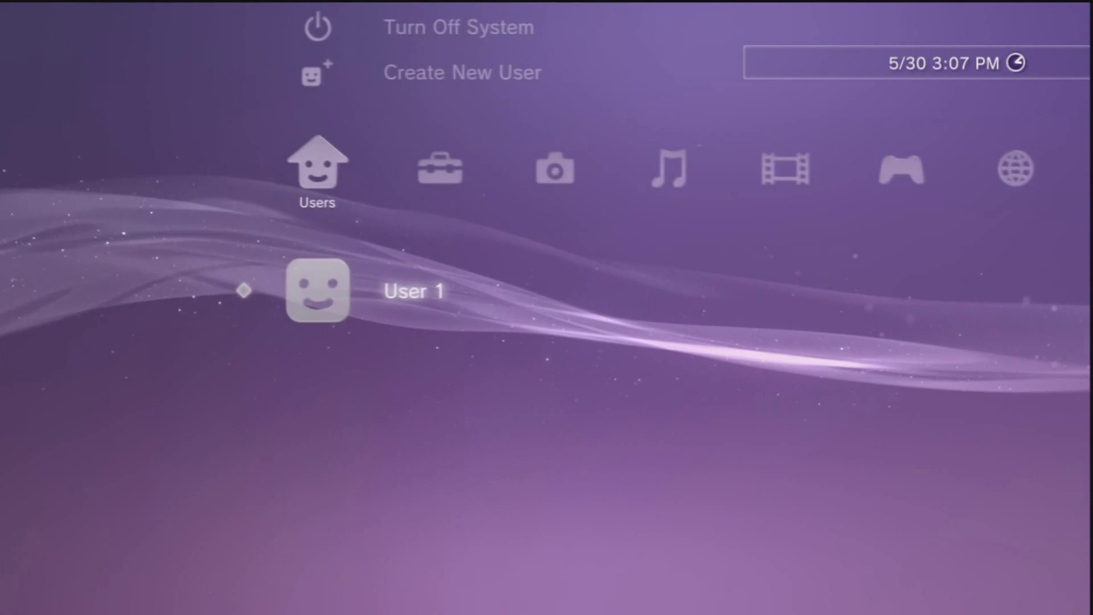
{"action": "key", "text": "Right"}
{"action": "key", "text": "Down"}
{"action": "key", "text": "Down"}
{"action": "key", "text": "Down"}
{"action": "key", "text": "Down"}
{"action": "key", "text": "Down"}
{"action": "key", "text": "Down"}
{"action": "key", "text": "Down"}
{"action": "key", "text": "Down"}
{"action": "key", "text": "Down"}
{"action": "key", "text": "Down"}
{"action": "key", "text": "Down"}
{"action": "key", "text": "Down"}
{"action": "key", "text": "Down"}
{"action": "key", "text": "Down"}
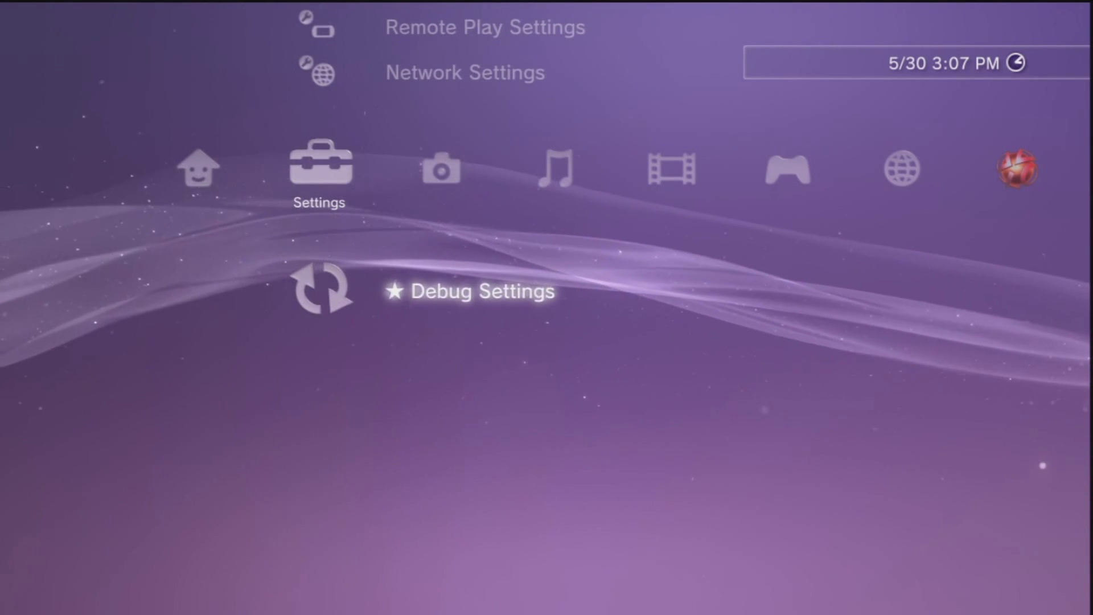
{"action": "key", "text": "Return"}
{"action": "key", "text": "Down"}
{"action": "key", "text": "Down"}
{"action": "key", "text": "Down"}
{"action": "key", "text": "Down"}
{"action": "key", "text": "Down"}
{"action": "key", "text": "Down"}
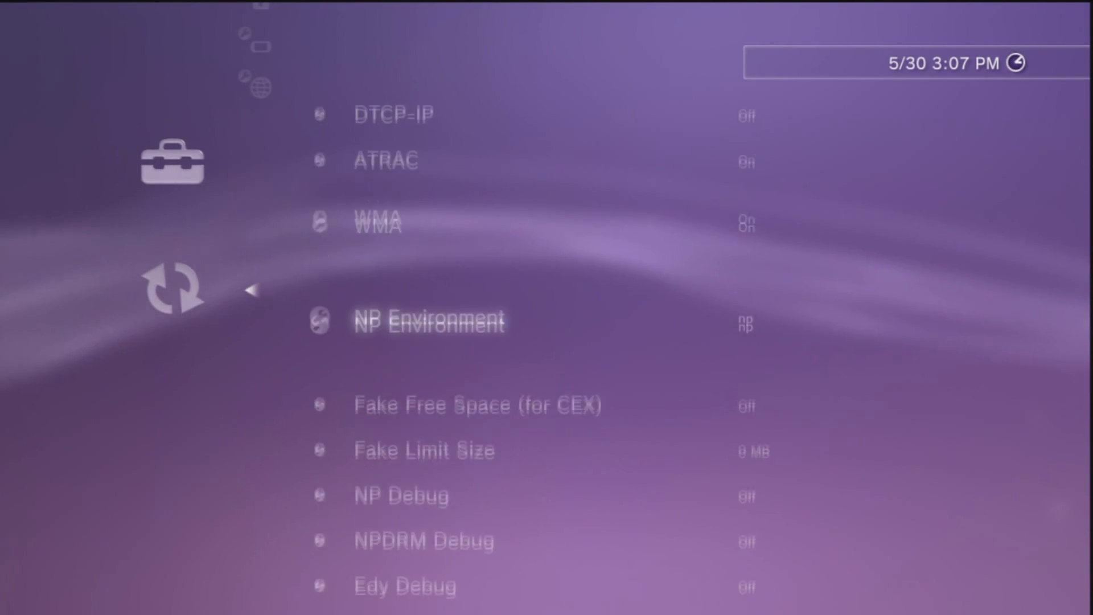
{"action": "key", "text": "Down"}
{"action": "key", "text": "Up"}
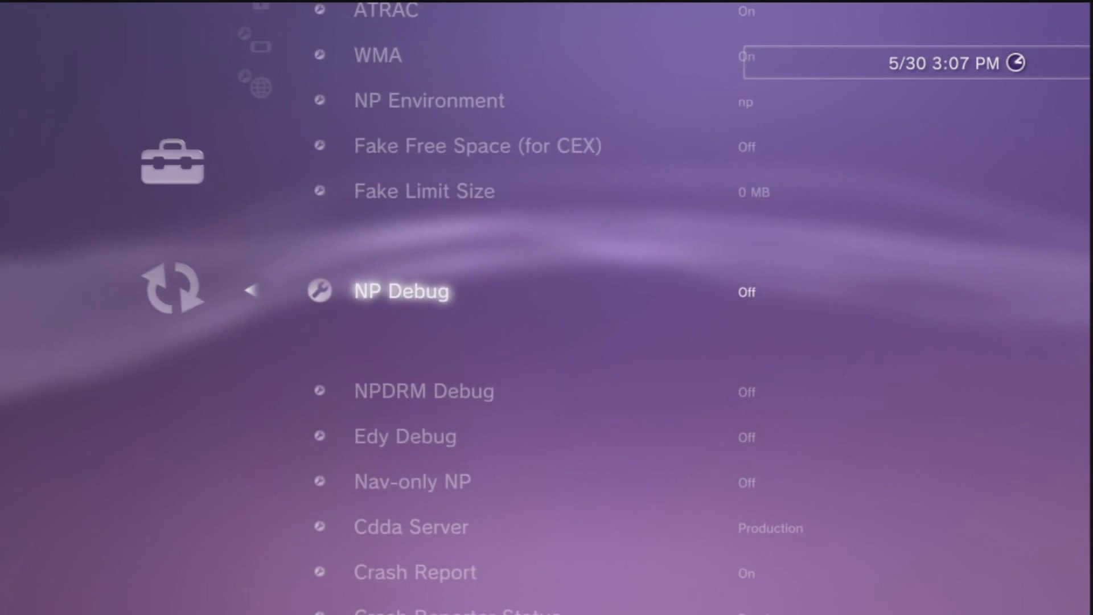
Step: Scroll down the debug options past Fake Plus to the end, then back up
{"action": "key", "text": "Down"}
{"action": "key", "text": "Down"}
{"action": "key", "text": "Down"}
{"action": "key", "text": "Down"}
{"action": "key", "text": "Down"}
{"action": "key", "text": "Down"}
{"action": "key", "text": "Down"}
{"action": "key", "text": "Down"}
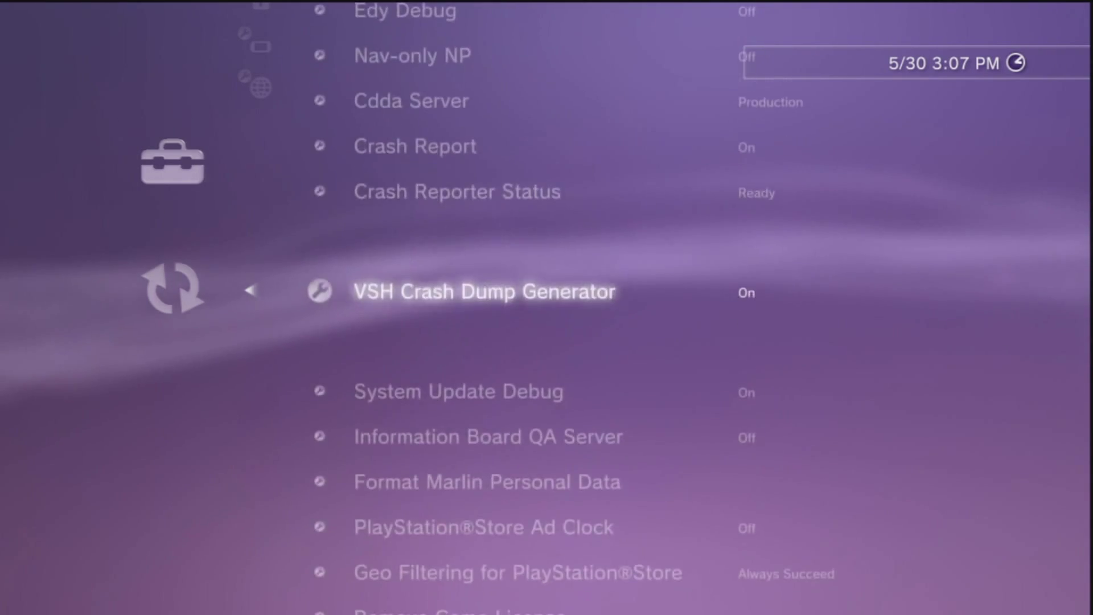
{"action": "key", "text": "Down"}
{"action": "key", "text": "Down"}
{"action": "key", "text": "Down"}
{"action": "key", "text": "Down"}
{"action": "key", "text": "Down"}
{"action": "key", "text": "Down"}
{"action": "key", "text": "Down"}
{"action": "key", "text": "Down"}
{"action": "key", "text": "Down"}
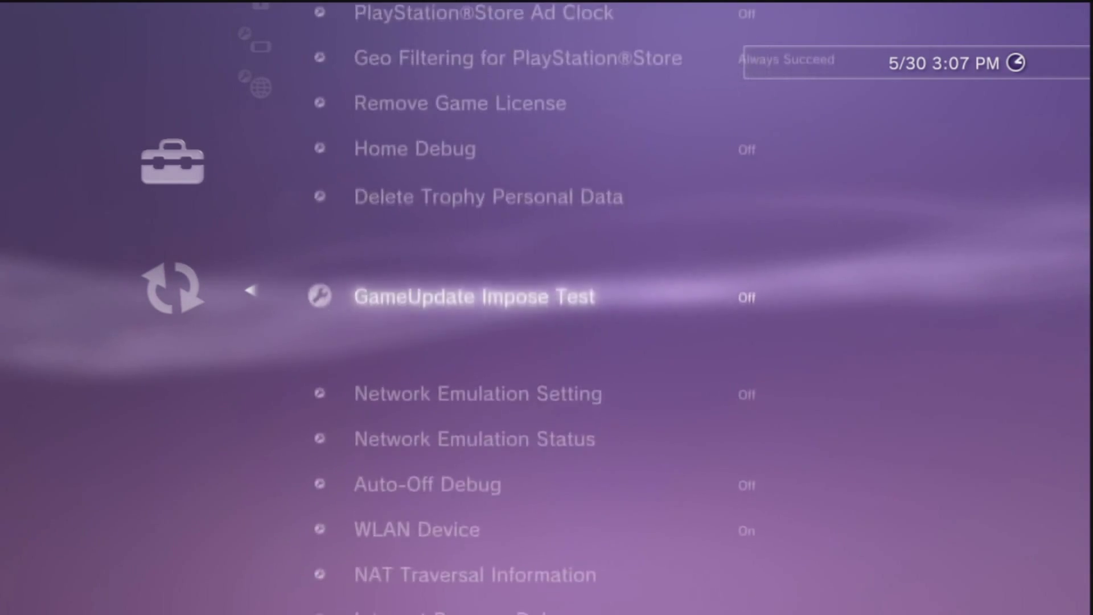
{"action": "key", "text": "Down"}
{"action": "key", "text": "Down"}
{"action": "key", "text": "Down"}
{"action": "key", "text": "Down"}
{"action": "key", "text": "Down"}
{"action": "key", "text": "Down"}
{"action": "key", "text": "Down"}
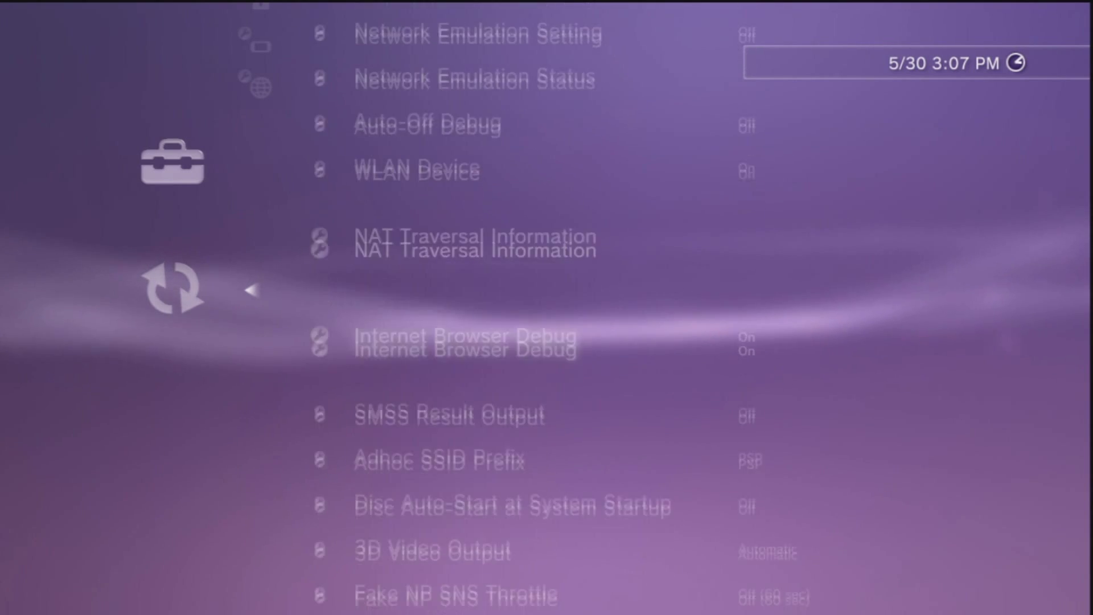
{"action": "key", "text": "Down"}
{"action": "key", "text": "Down"}
{"action": "key", "text": "Down"}
{"action": "key", "text": "Down"}
{"action": "key", "text": "Down"}
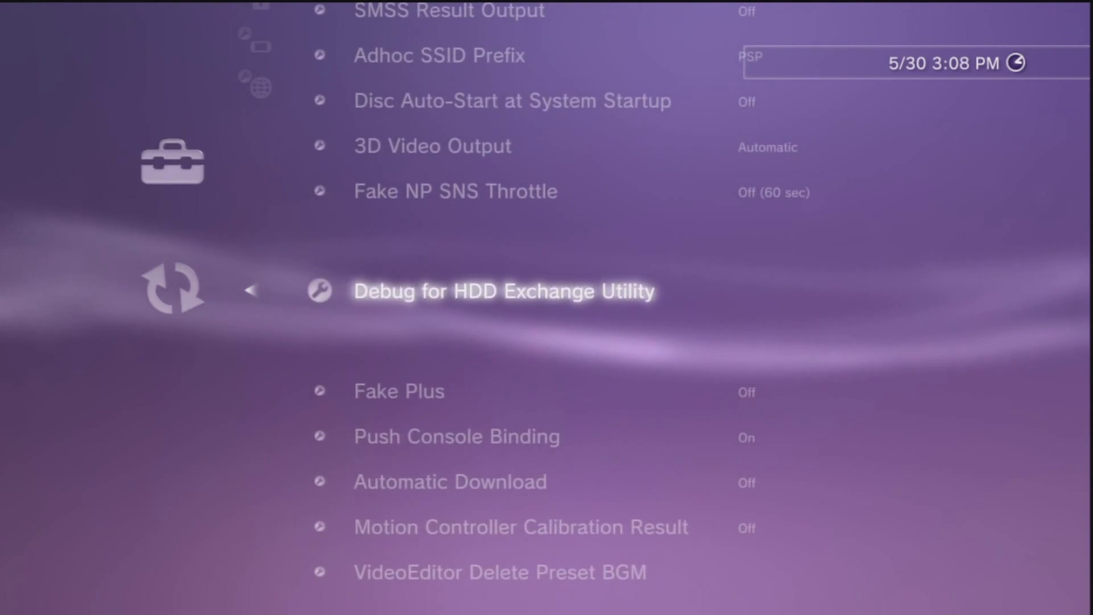
{"action": "key", "text": "Down"}
{"action": "key", "text": "Down"}
{"action": "key", "text": "Down"}
{"action": "key", "text": "Down"}
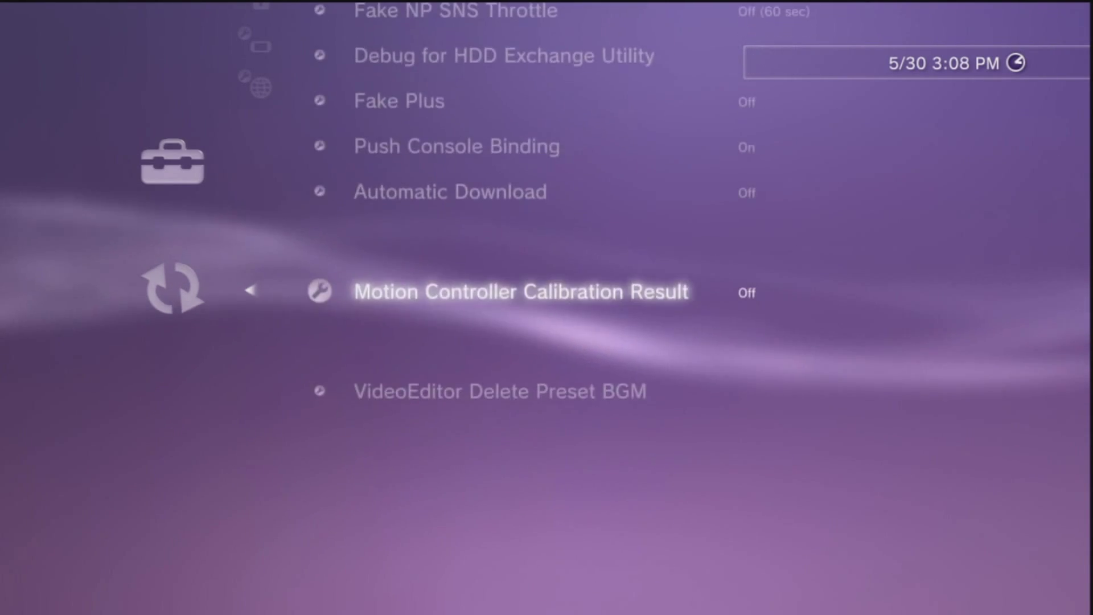
{"action": "key", "text": "Up"}
{"action": "key", "text": "Up"}
{"action": "key", "text": "Up"}
{"action": "key", "text": "Up"}
{"action": "key", "text": "Up"}
{"action": "key", "text": "Up"}
{"action": "key", "text": "Up"}
{"action": "key", "text": "Up"}
{"action": "key", "text": "Up"}
{"action": "key", "text": "Up"}
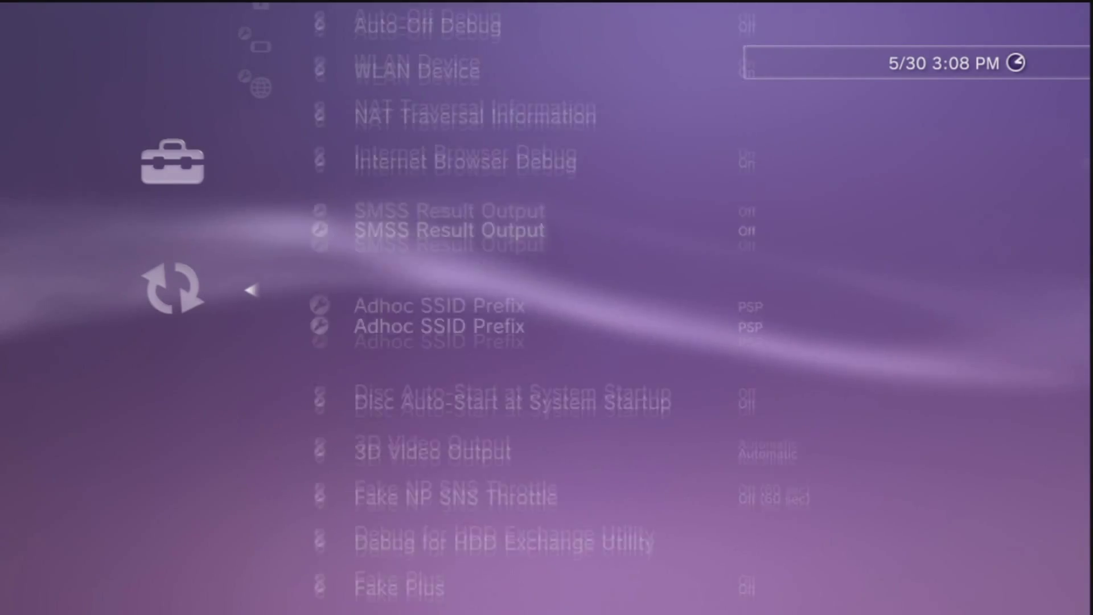
{"action": "key", "text": "Up"}
{"action": "key", "text": "Up"}
{"action": "key", "text": "Up"}
{"action": "key", "text": "Up"}
{"action": "key", "text": "Up"}
{"action": "key", "text": "Up"}
{"action": "key", "text": "Up"}
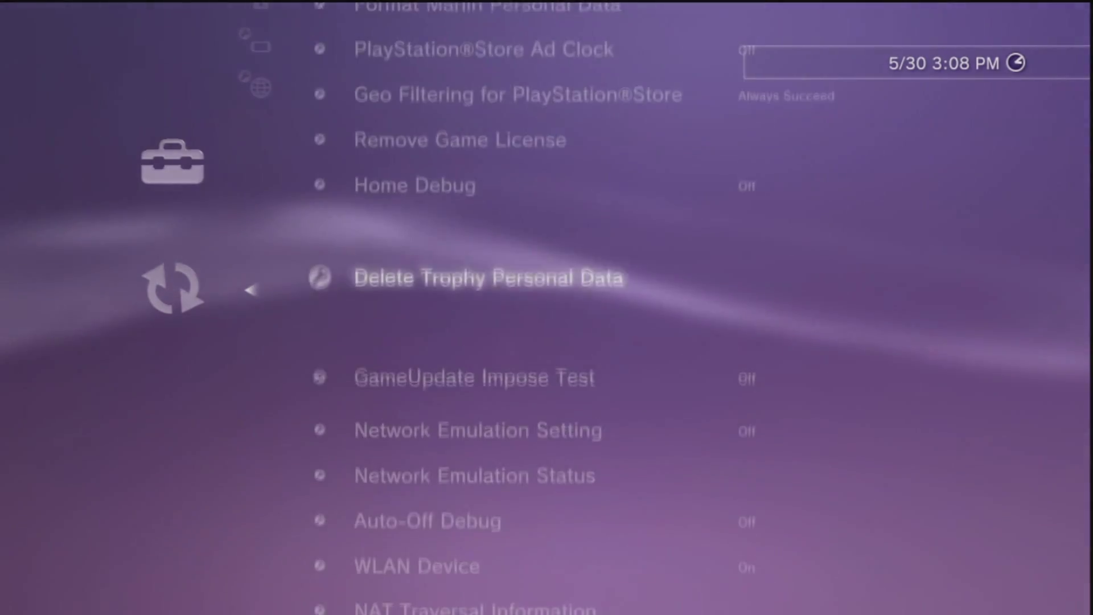
{"action": "key", "text": "Up"}
{"action": "key", "text": "Up"}
{"action": "key", "text": "Up"}
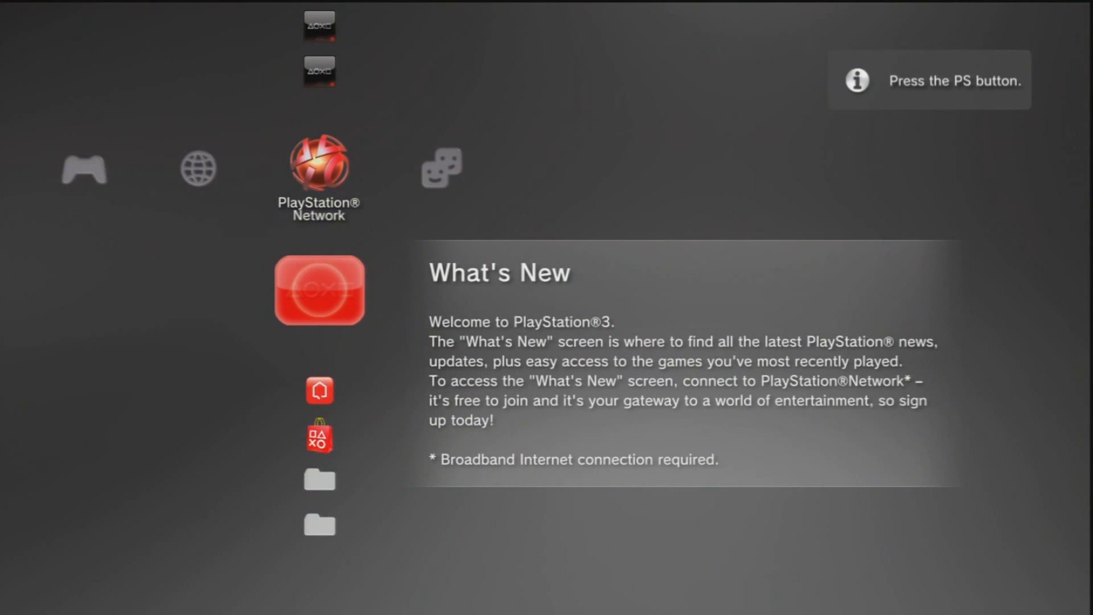
Step: Install Rebug_Update_Package_0.7_3.55.2.pkg from Standard Package Location and accept the disclaimer
{"action": "key", "text": "Down"}
{"action": "key", "text": "Down"}
{"action": "key", "text": "Down"}
{"action": "key", "text": "Down"}
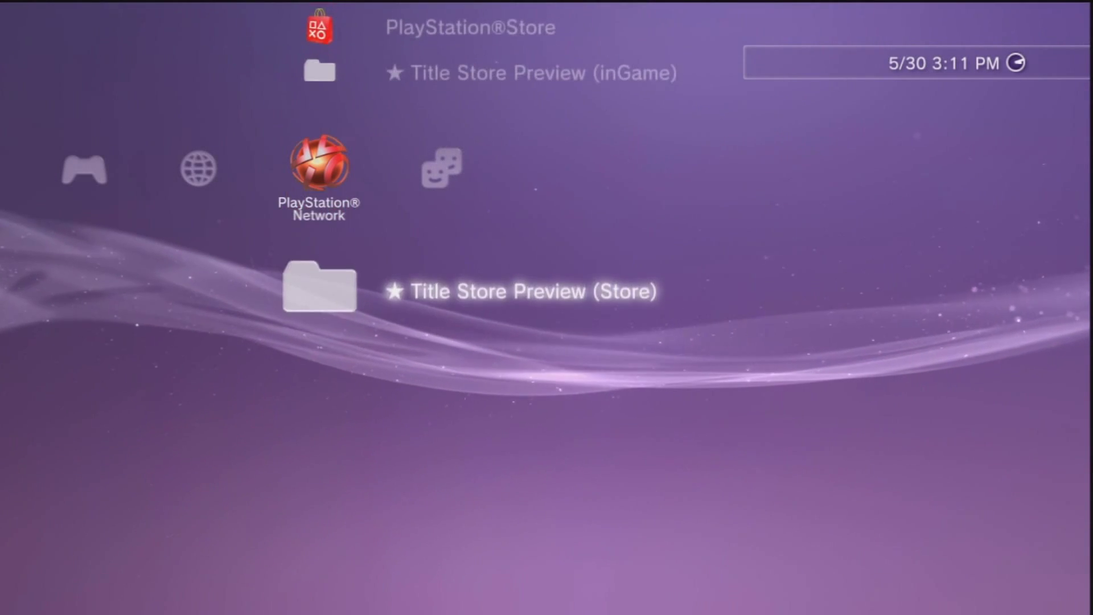
{"action": "key", "text": "Up"}
{"action": "key", "text": "Up"}
{"action": "key", "text": "Left"}
{"action": "key", "text": "Left"}
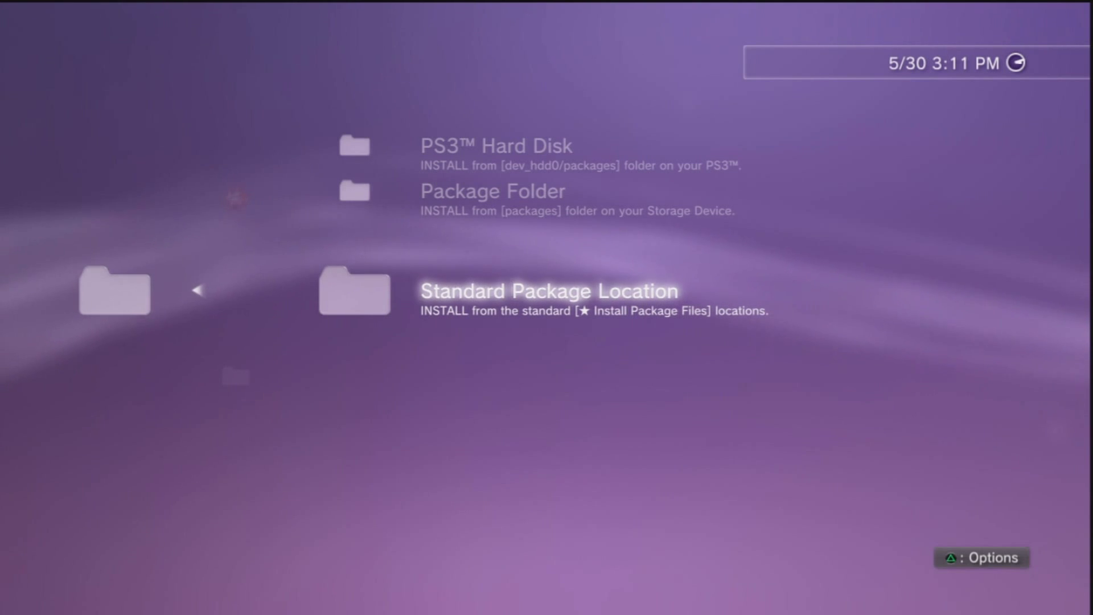
{"action": "key", "text": "Return"}
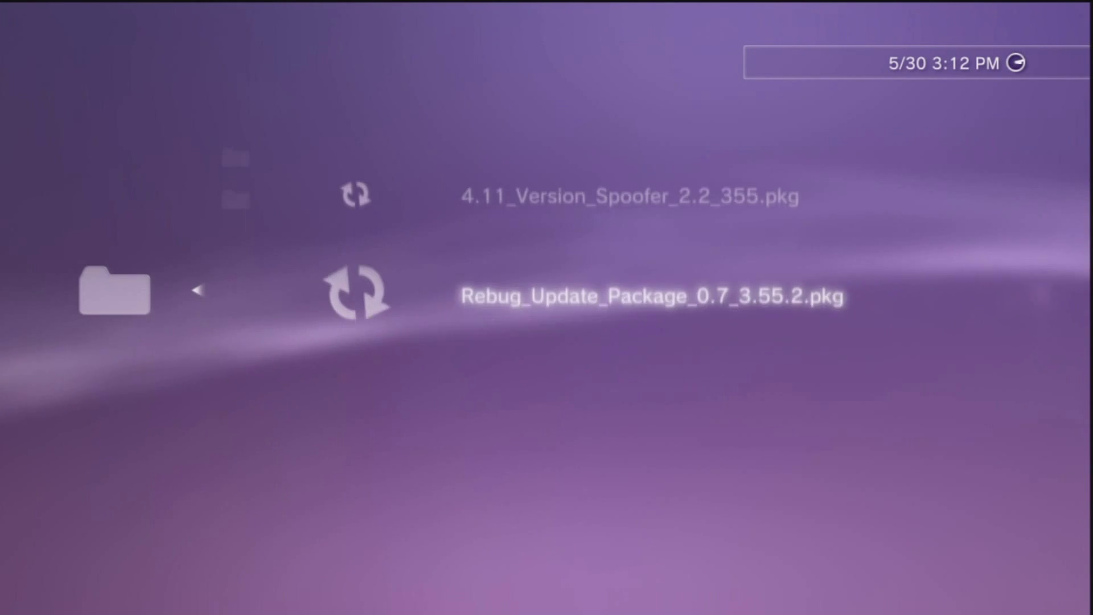
{"action": "key", "text": "Return"}
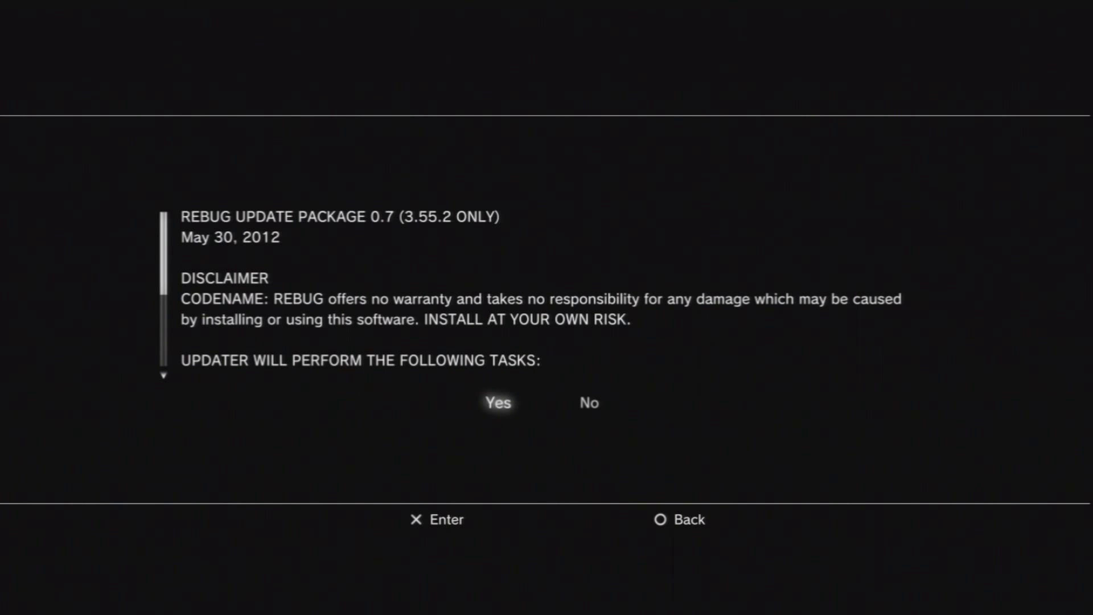
{"action": "key", "text": "Return"}
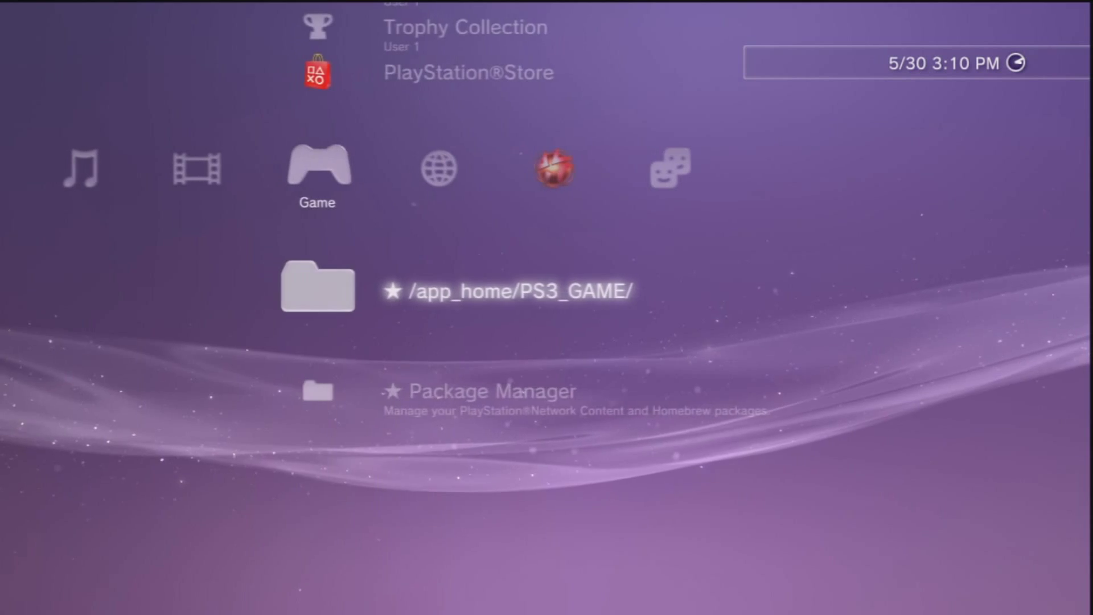
Step: Install Rebug_Selector_1.6.pkg from Package Folder and quit it in Rebug mode
{"action": "key", "text": "Down"}
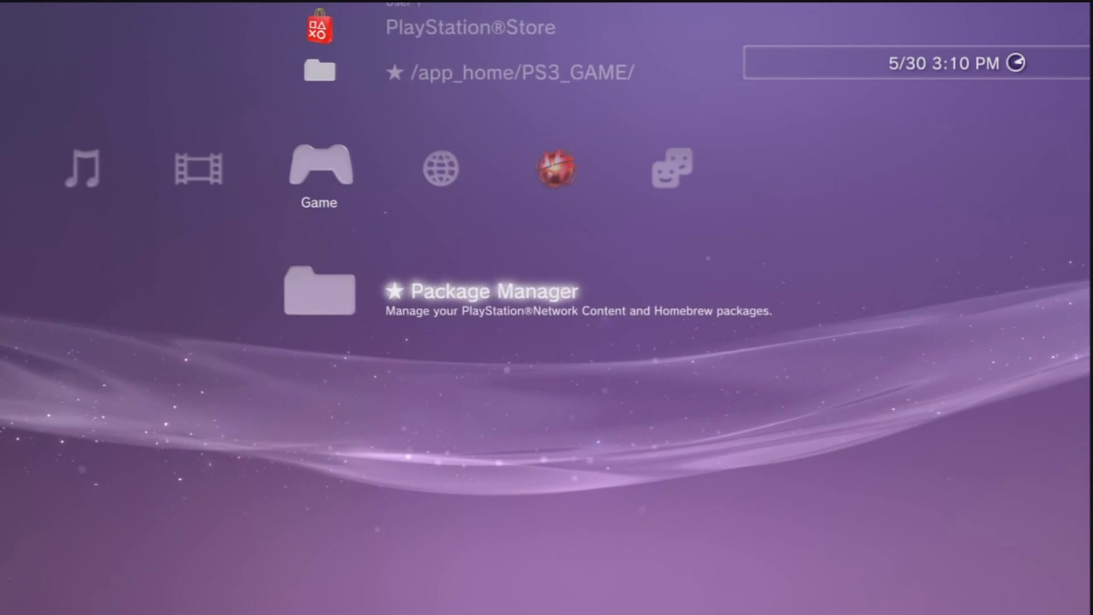
{"action": "key", "text": "Return"}
{"action": "key", "text": "Return"}
{"action": "key", "text": "Down"}
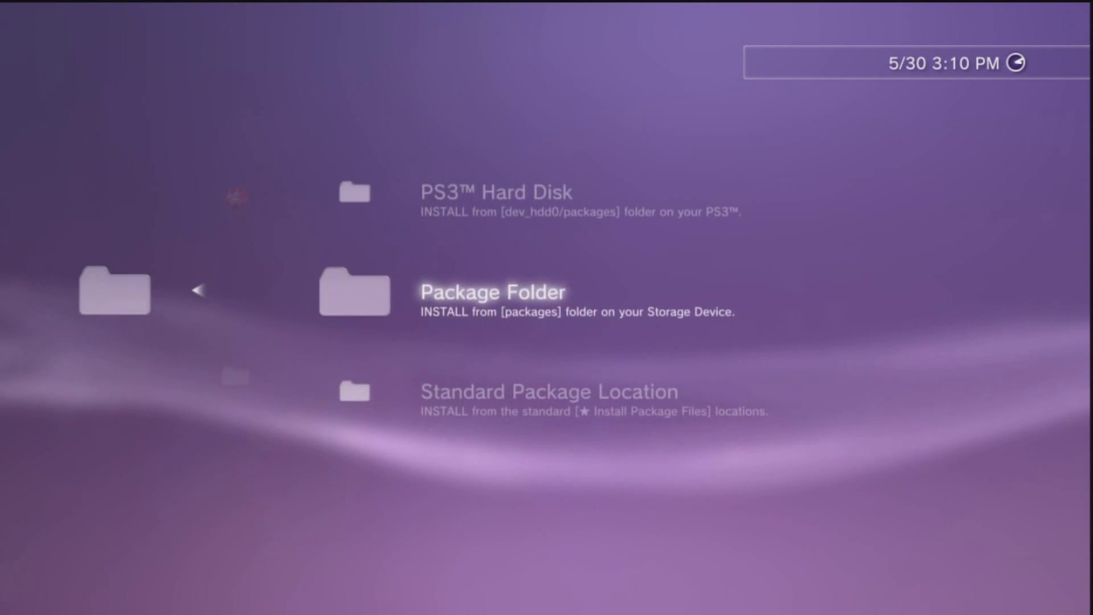
{"action": "key", "text": "Down"}
{"action": "key", "text": "Up"}
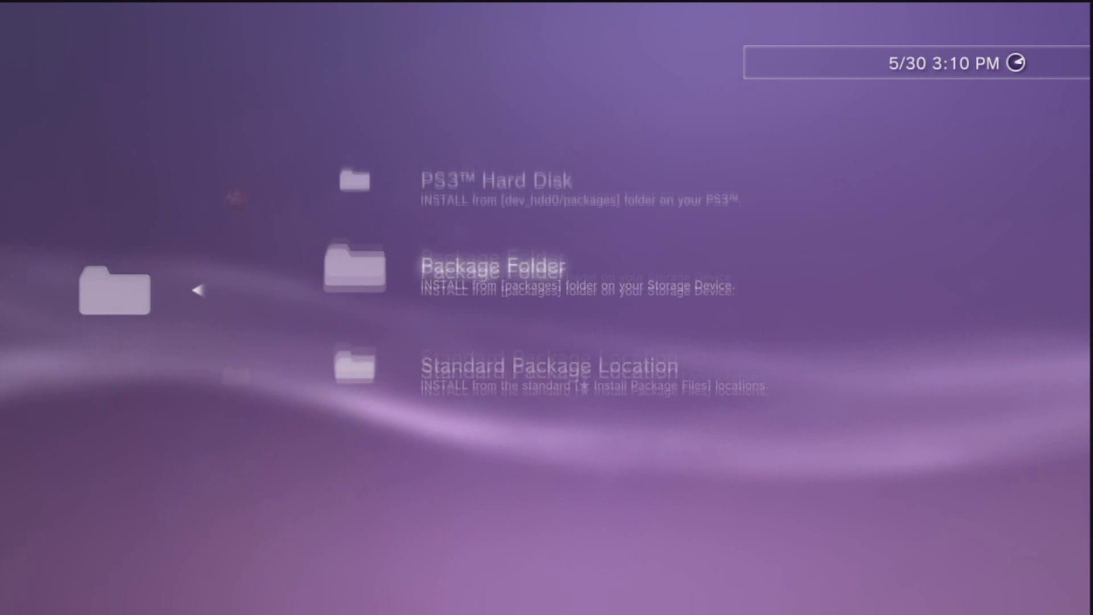
{"action": "key", "text": "Return"}
{"action": "key", "text": "Down"}
{"action": "key", "text": "Down"}
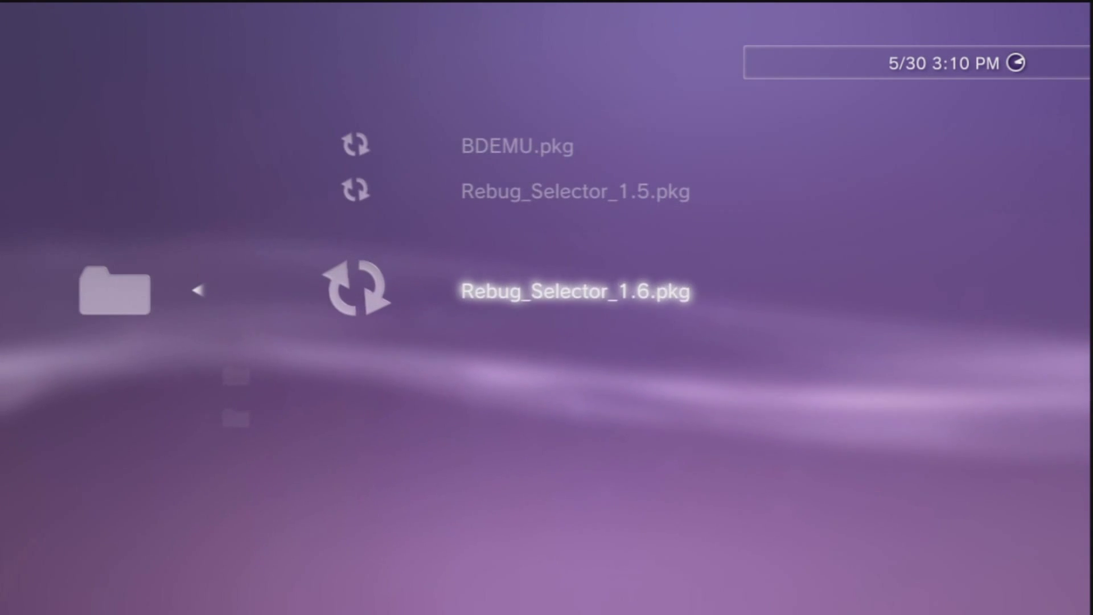
{"action": "key", "text": "Return"}
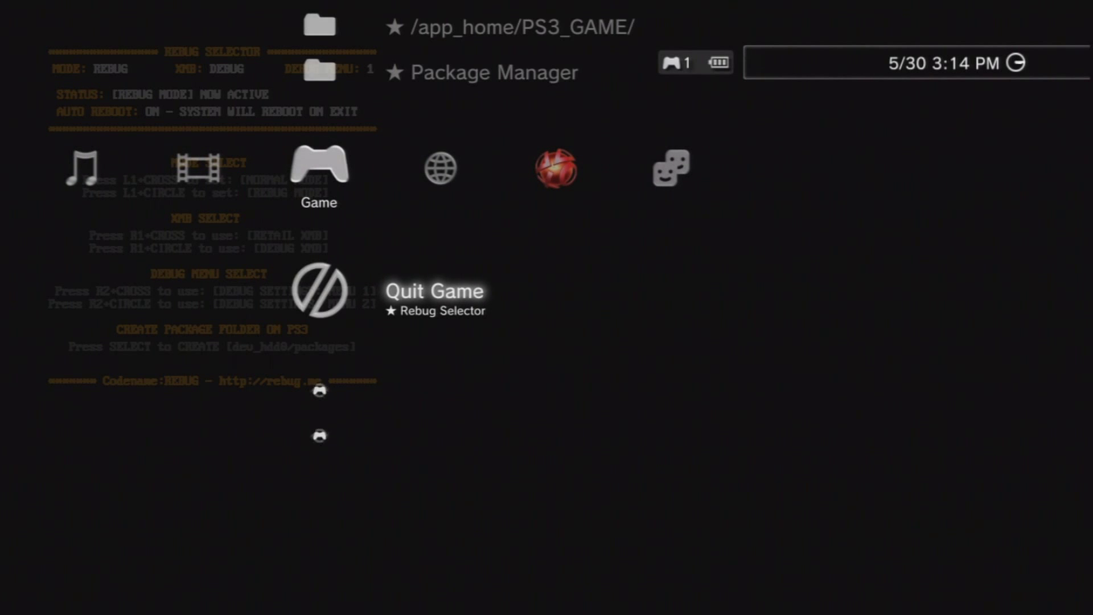
{"action": "key", "text": "Return"}
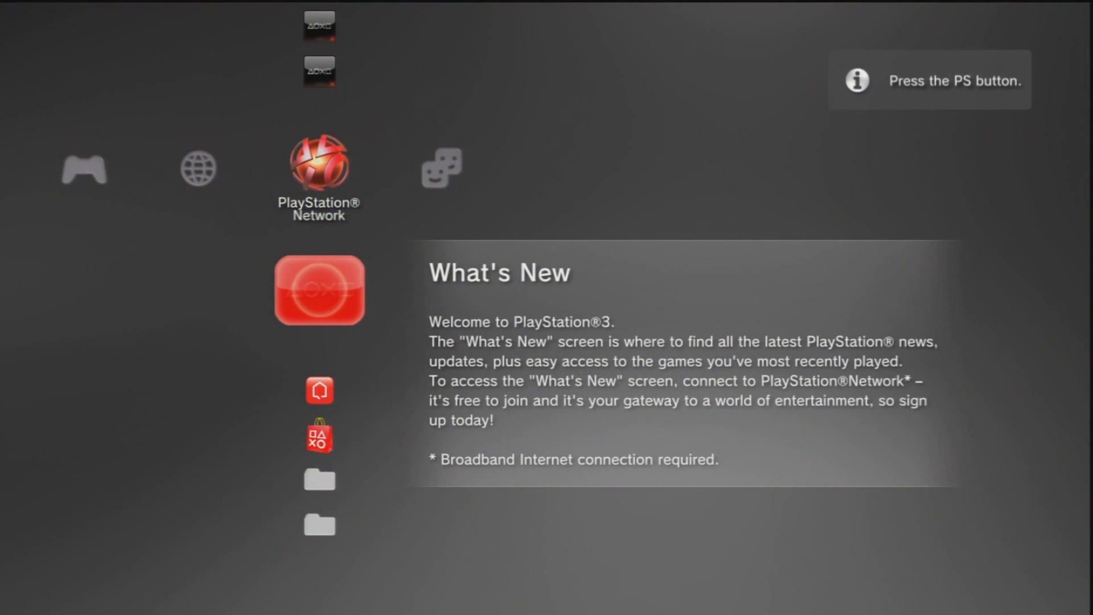
Step: From Settings, choose to sign in to PlayStation Network with an existing account
{"action": "key", "text": "Left"}
{"action": "key", "text": "Left"}
{"action": "key", "text": "Left"}
{"action": "key", "text": "Left"}
{"action": "key", "text": "Left"}
{"action": "key", "text": "Left"}
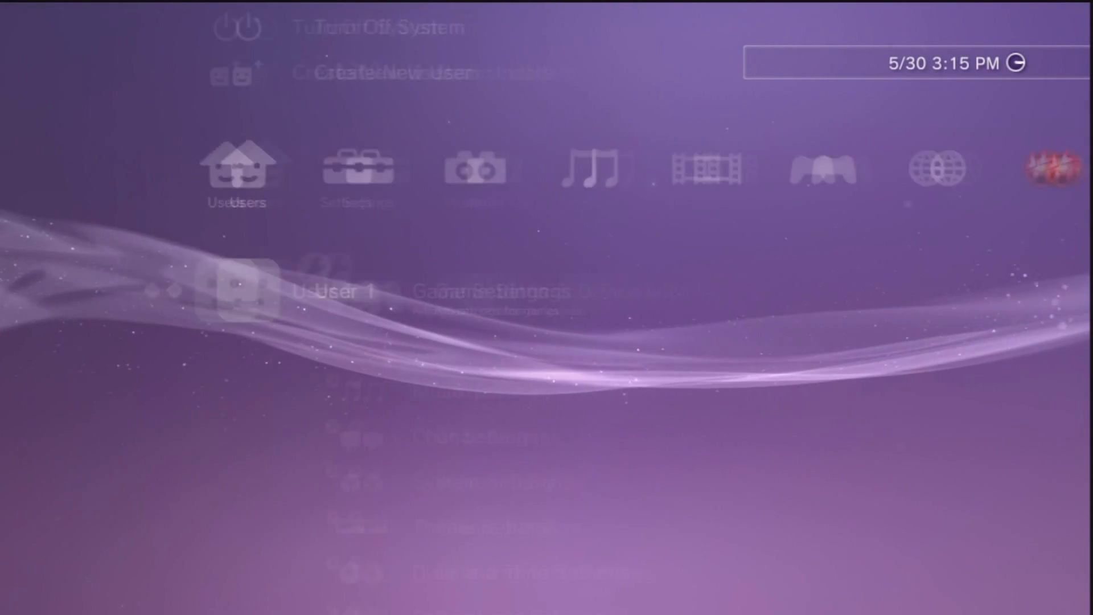
{"action": "key", "text": "Return"}
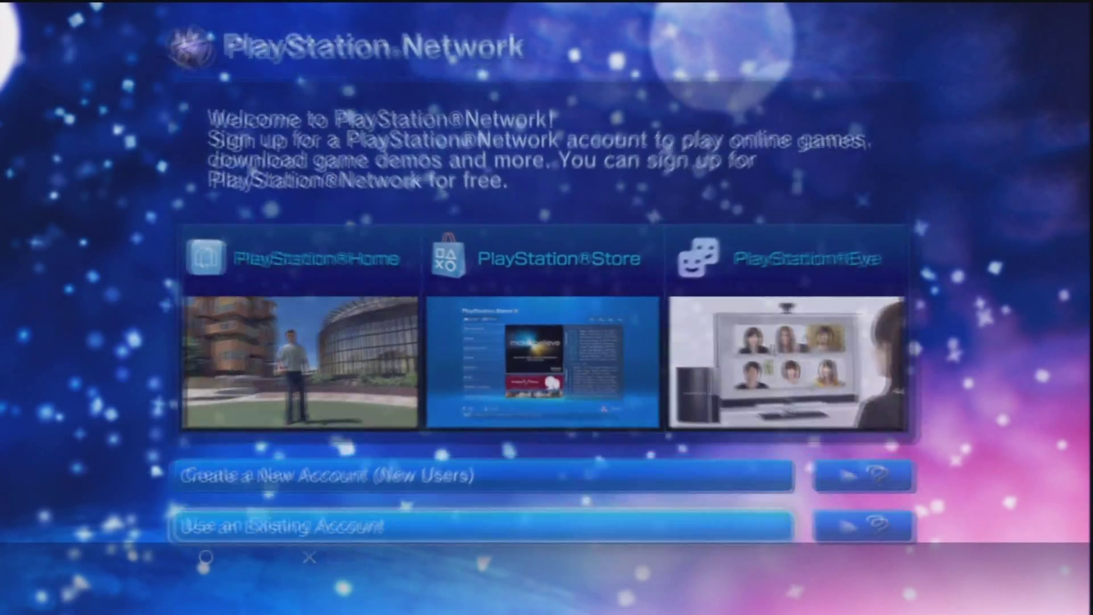
{"action": "key", "text": "Return"}
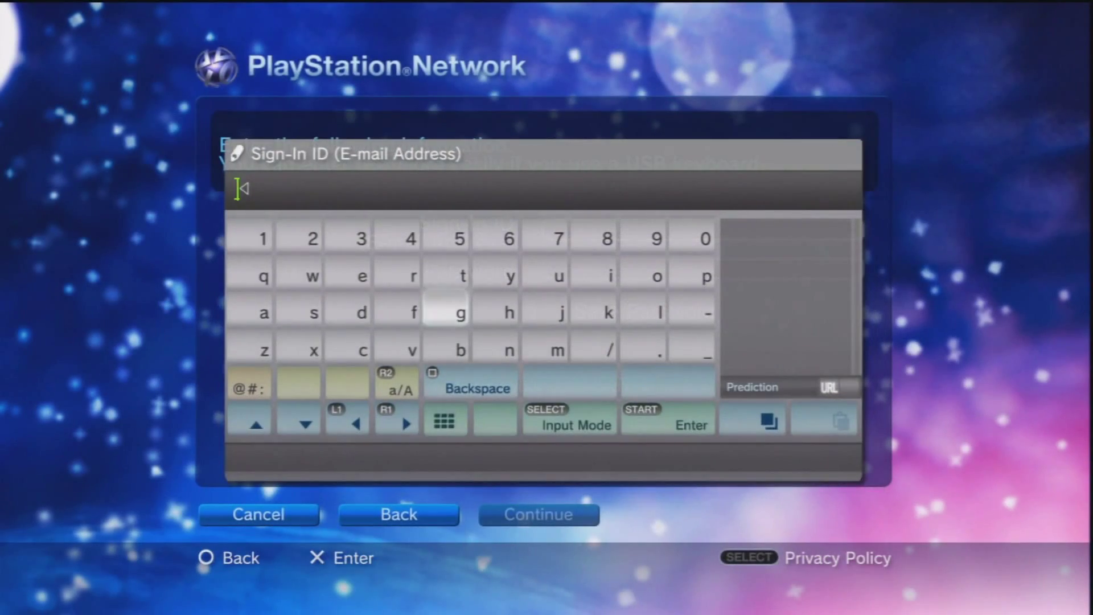
Step: Enter the account's sign-in e-mail on the on-screen keyboard and confirm it on the form
{"action": "key", "text": "Up"}
{"action": "key", "text": "Right"}
{"action": "key", "text": "Right"}
{"action": "key", "text": "Right"}
{"action": "key", "text": "Right"}
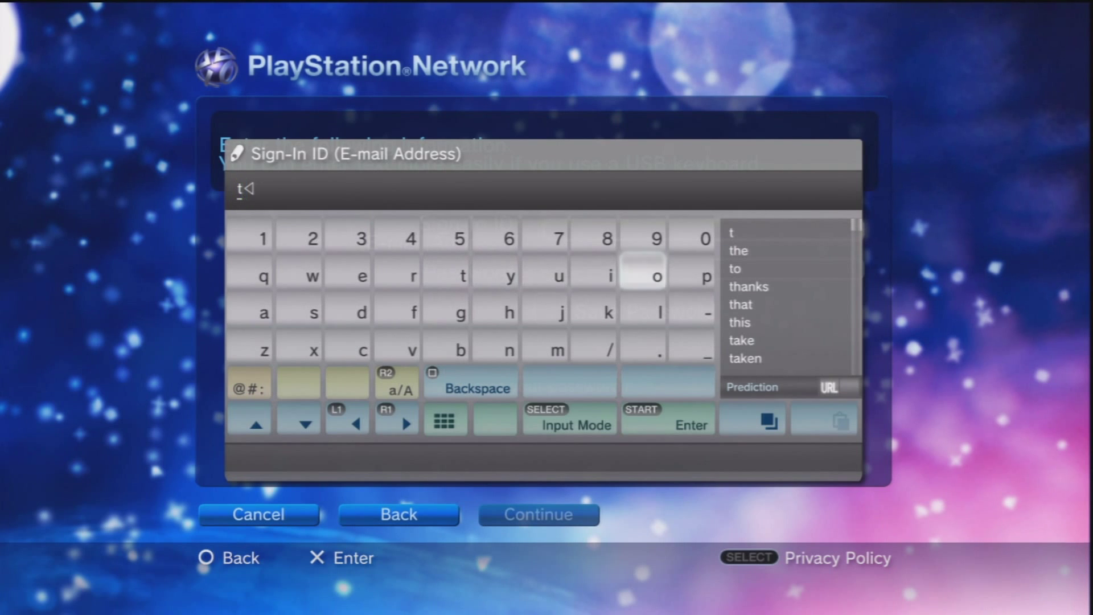
{"action": "key", "text": "Down"}
{"action": "key", "text": "Left"}
{"action": "key", "text": "Left"}
{"action": "key", "text": "Left"}
{"action": "key", "text": "Down"}
{"action": "key", "text": "Left"}
{"action": "key", "text": "Left"}
{"action": "key", "text": "Right"}
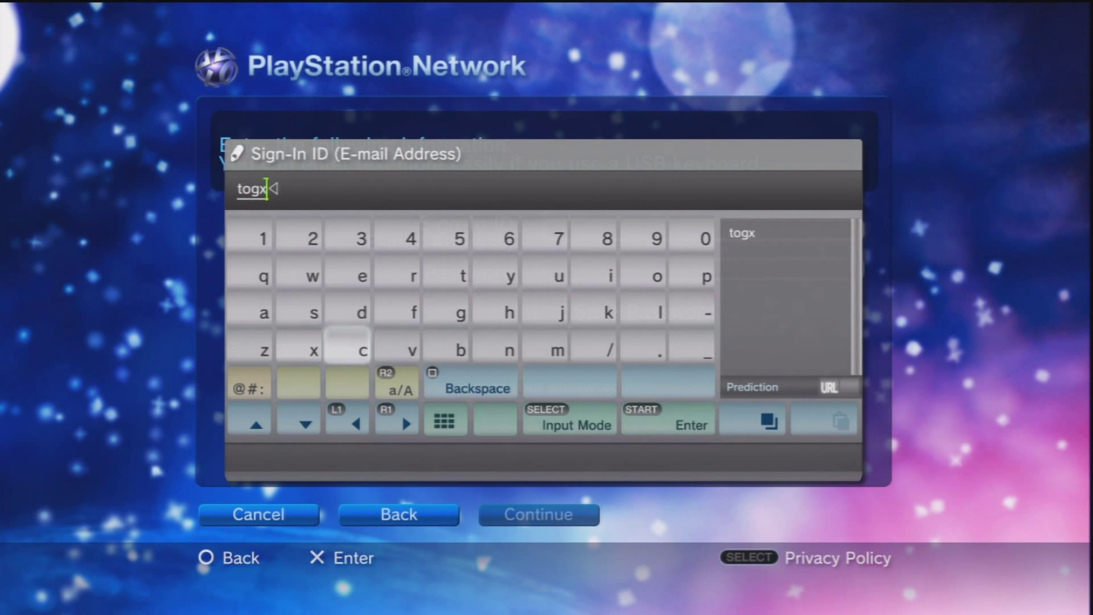
{"action": "key", "text": "Up"}
{"action": "key", "text": "Right"}
{"action": "key", "text": "Up"}
{"action": "key", "text": "Right"}
{"action": "key", "text": "Left"}
{"action": "key", "text": "Left"}
{"action": "key", "text": "Left"}
{"action": "key", "text": "Up"}
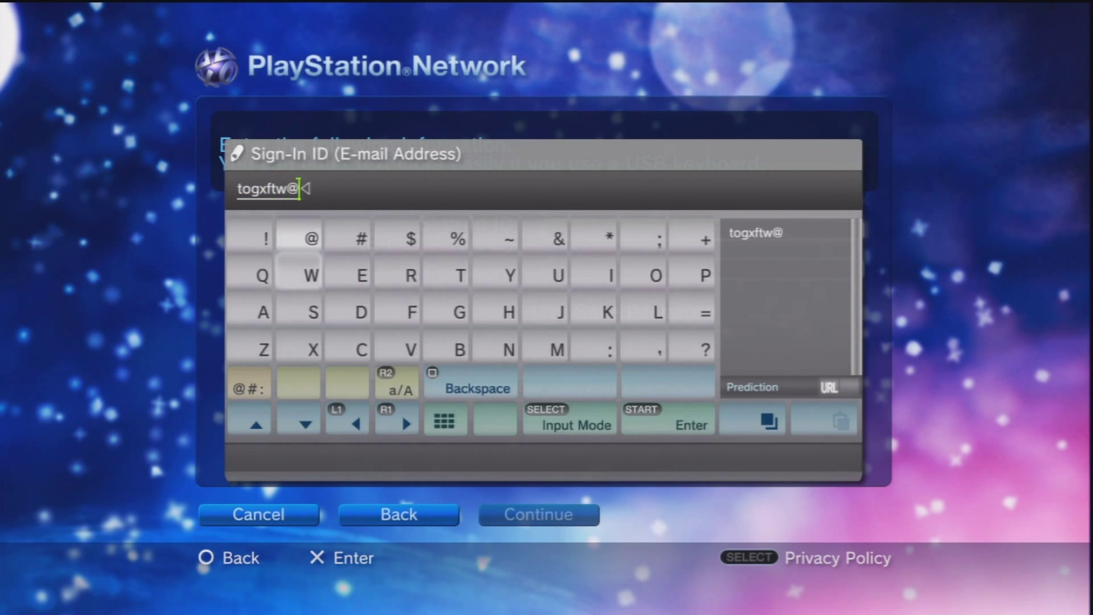
{"action": "key", "text": "Left"}
{"action": "key", "text": "Down"}
{"action": "key", "text": "Down"}
{"action": "key", "text": "Right"}
{"action": "key", "text": "Right"}
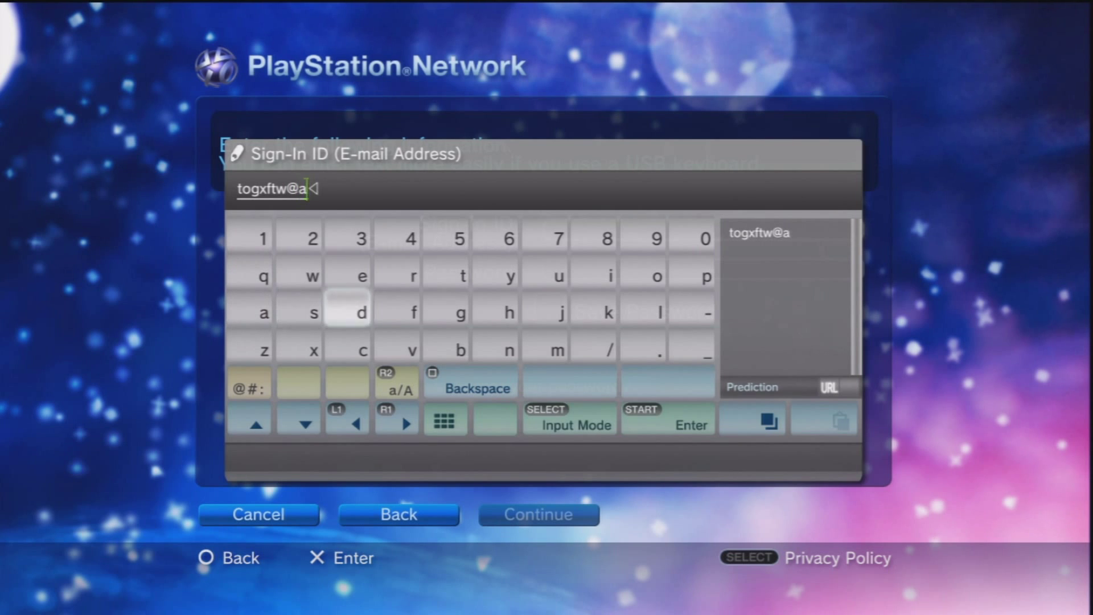
{"action": "key", "text": "Right"}
{"action": "key", "text": "Right"}
{"action": "key", "text": "Right"}
{"action": "key", "text": "Right"}
{"action": "key", "text": "Right"}
{"action": "key", "text": "Right"}
{"action": "key", "text": "Up"}
{"action": "key", "text": "Down"}
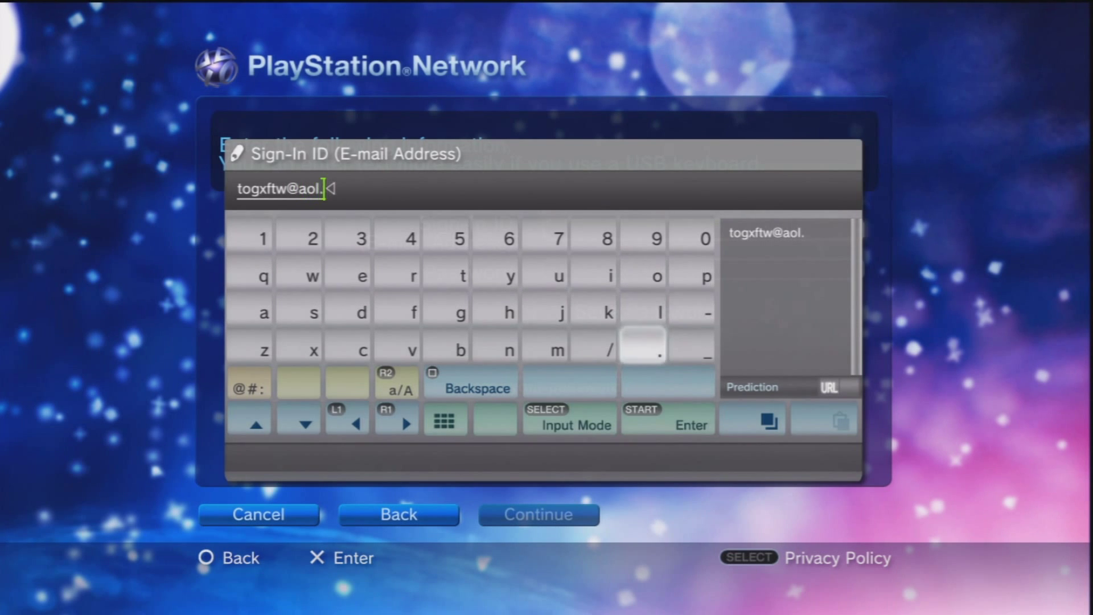
{"action": "key", "text": "Left"}
{"action": "key", "text": "Left"}
{"action": "key", "text": "Left"}
{"action": "key", "text": "Left"}
{"action": "key", "text": "Left"}
{"action": "key", "text": "Left"}
{"action": "key", "text": "Right"}
{"action": "key", "text": "Right"}
{"action": "key", "text": "Right"}
{"action": "key", "text": "Right"}
{"action": "key", "text": "Right"}
{"action": "key", "text": "Up"}
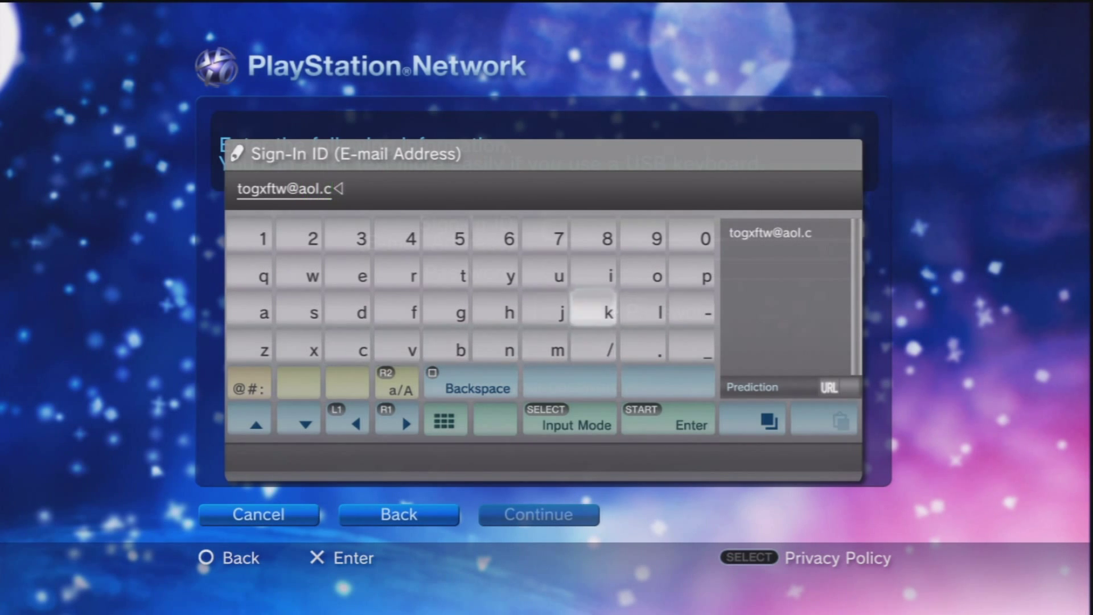
{"action": "key", "text": "Up"}
{"action": "key", "text": "Right"}
{"action": "key", "text": "Down"}
{"action": "key", "text": "Left"}
{"action": "key", "text": "Left"}
{"action": "key", "text": "Down"}
{"action": "key", "text": "Left"}
{"action": "key", "text": "Right"}
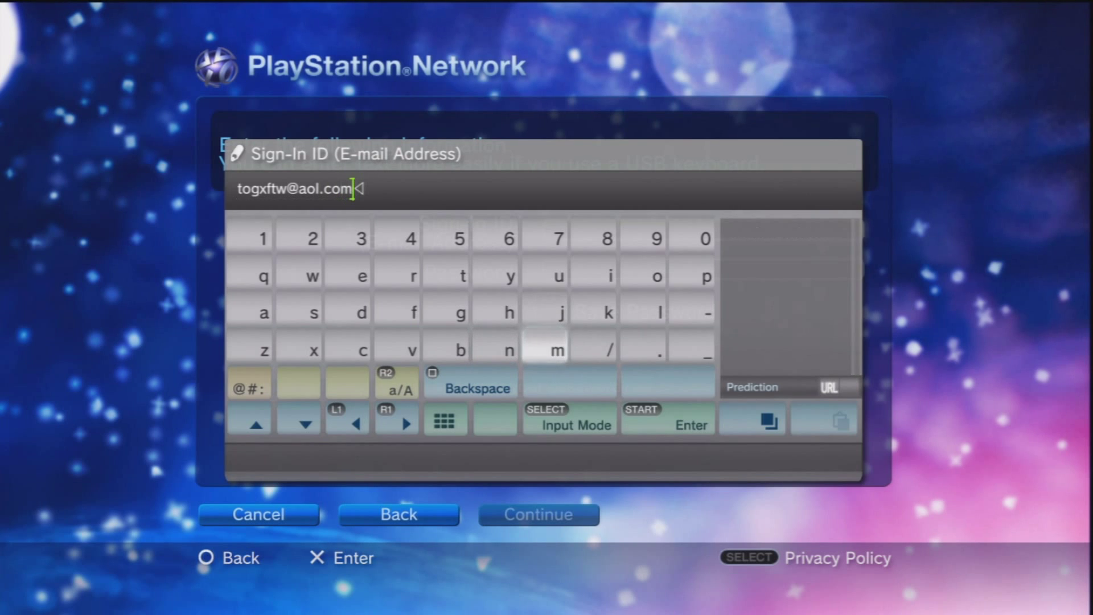
{"action": "key", "text": "Return"}
{"action": "key", "text": "Return"}
{"action": "key", "text": "Return"}
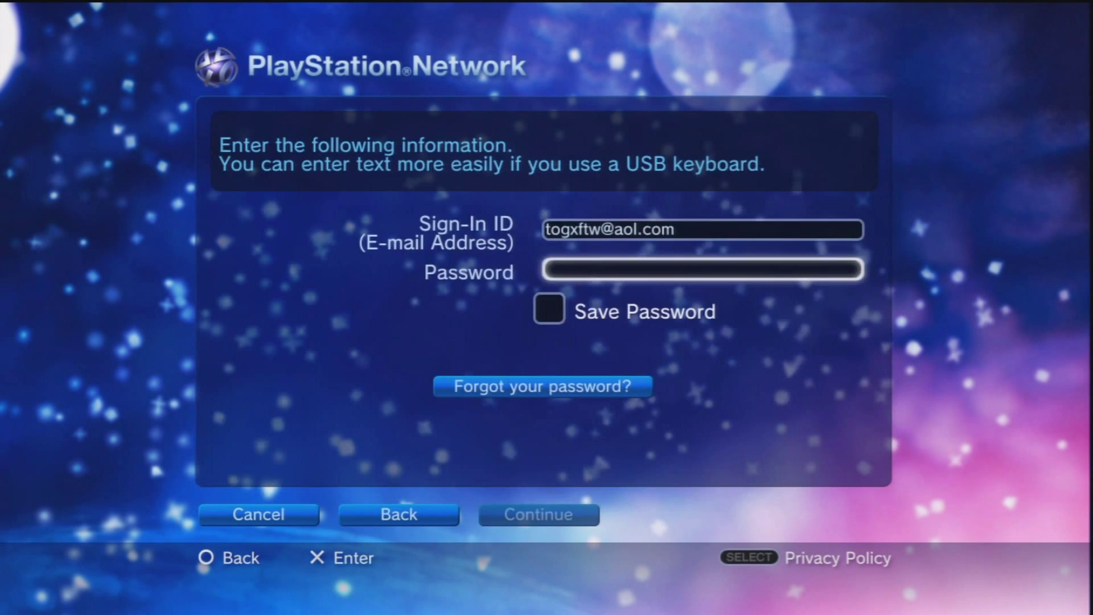
{"action": "key", "text": "Return"}
{"action": "key", "text": "Right"}
{"action": "key", "text": "Right"}
Step: Type the 12-character account password, close the keyboard, and move focus to Continue
{"action": "key", "text": "Up"}
{"action": "key", "text": "Right"}
{"action": "key", "text": "Right"}
{"action": "key", "text": "Down"}
{"action": "key", "text": "Left"}
{"action": "key", "text": "Up"}
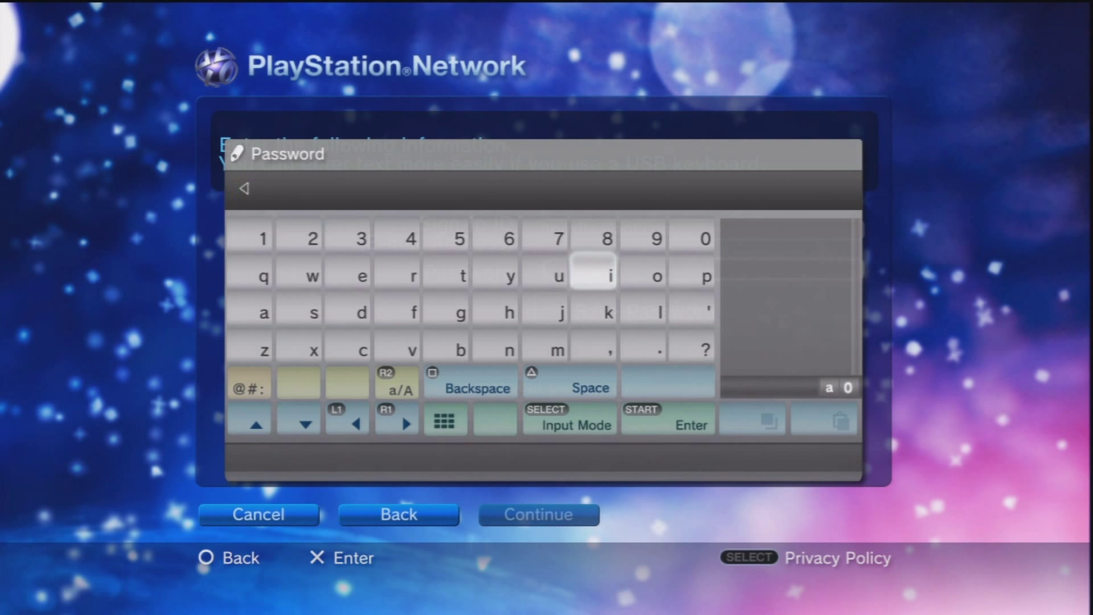
{"action": "key", "text": "Down"}
{"action": "key", "text": "Right"}
{"action": "key", "text": "Left"}
{"action": "key", "text": "Up"}
{"action": "key", "text": "Left"}
{"action": "key", "text": "Left"}
{"action": "key", "text": "Left"}
{"action": "key", "text": "Left"}
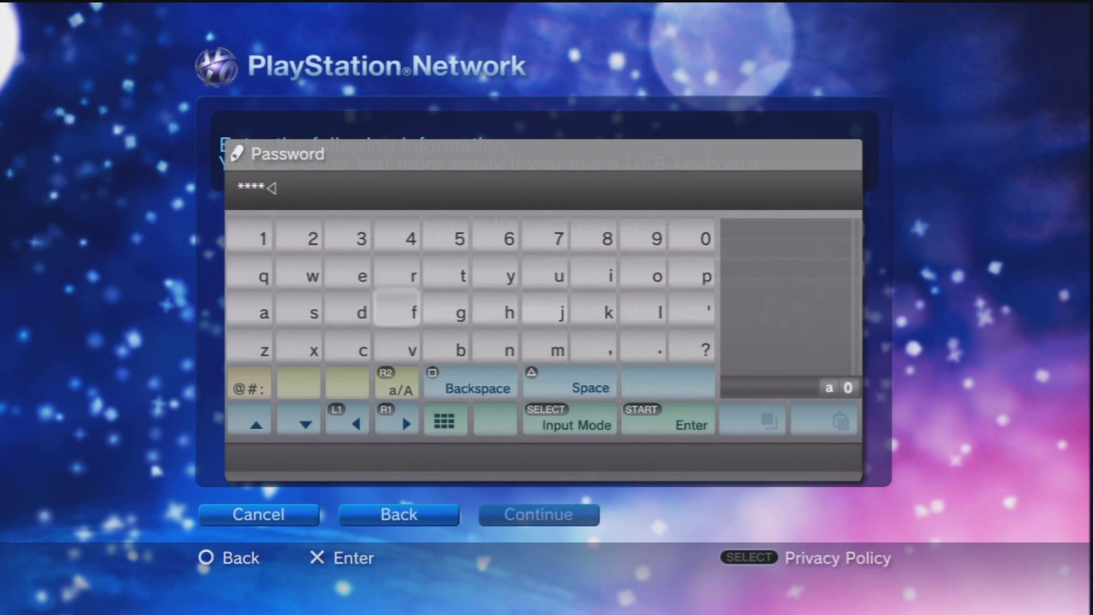
{"action": "key", "text": "Up"}
{"action": "key", "text": "Left"}
{"action": "key", "text": "Right"}
{"action": "key", "text": "Right"}
{"action": "key", "text": "Right"}
{"action": "key", "text": "Down"}
{"action": "key", "text": "Down"}
{"action": "key", "text": "Right"}
{"action": "key", "text": "Left"}
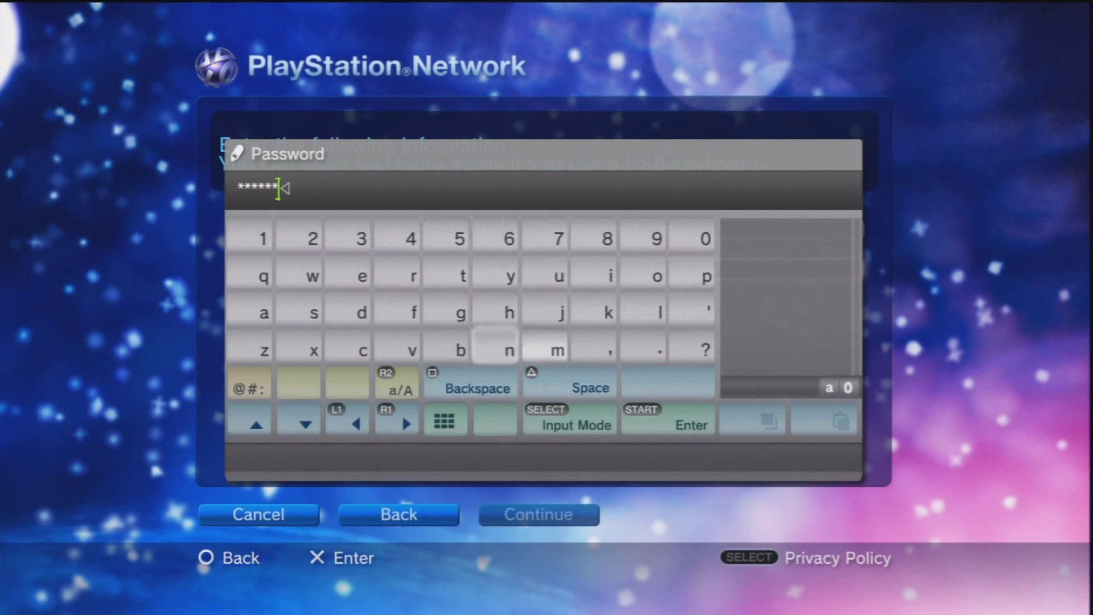
{"action": "key", "text": "Left"}
{"action": "key", "text": "Left"}
{"action": "key", "text": "Left"}
{"action": "key", "text": "Left"}
{"action": "key", "text": "Left"}
{"action": "key", "text": "Up"}
{"action": "key", "text": "Right"}
{"action": "key", "text": "Right"}
{"action": "key", "text": "Down"}
{"action": "key", "text": "Right"}
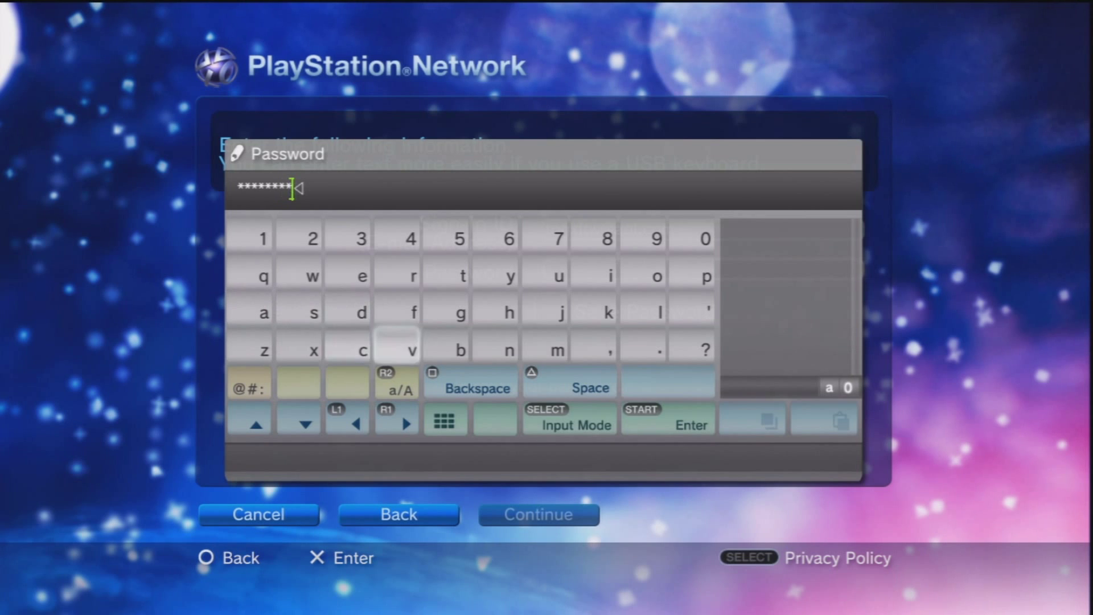
{"action": "key", "text": "Left"}
{"action": "key", "text": "Left"}
{"action": "key", "text": "Left"}
{"action": "key", "text": "Up"}
{"action": "key", "text": "Right"}
{"action": "key", "text": "Right"}
{"action": "key", "text": "Right"}
{"action": "key", "text": "Right"}
{"action": "key", "text": "Right"}
{"action": "key", "text": "Down"}
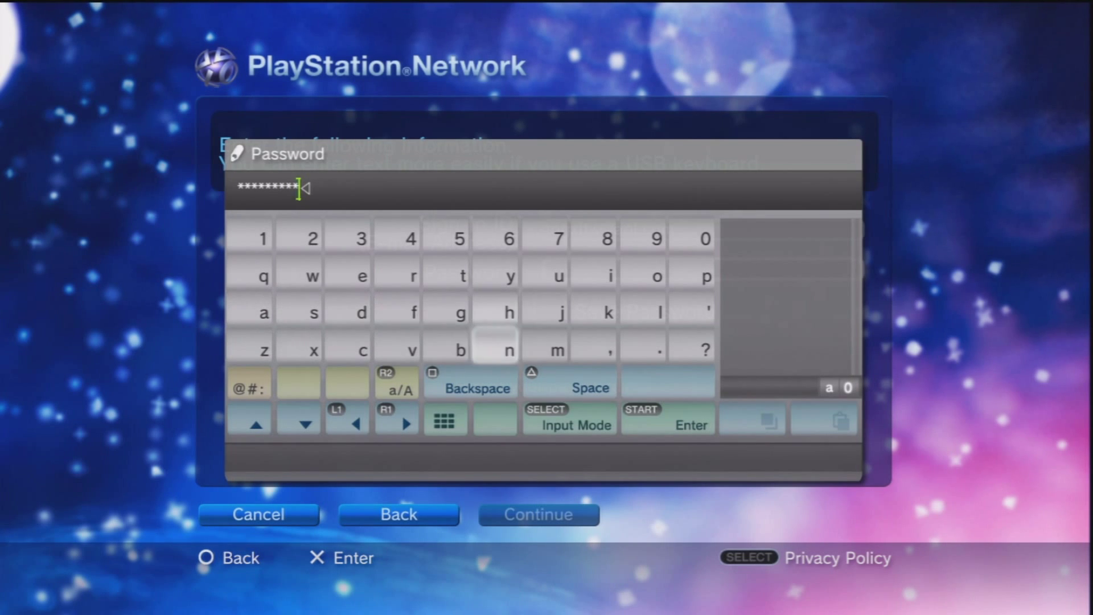
{"action": "key", "text": "Left"}
{"action": "key", "text": "Left"}
{"action": "key", "text": "Left"}
{"action": "key", "text": "Up"}
{"action": "key", "text": "Right"}
{"action": "key", "text": "Up"}
{"action": "key", "text": "Right"}
{"action": "key", "text": "Up"}
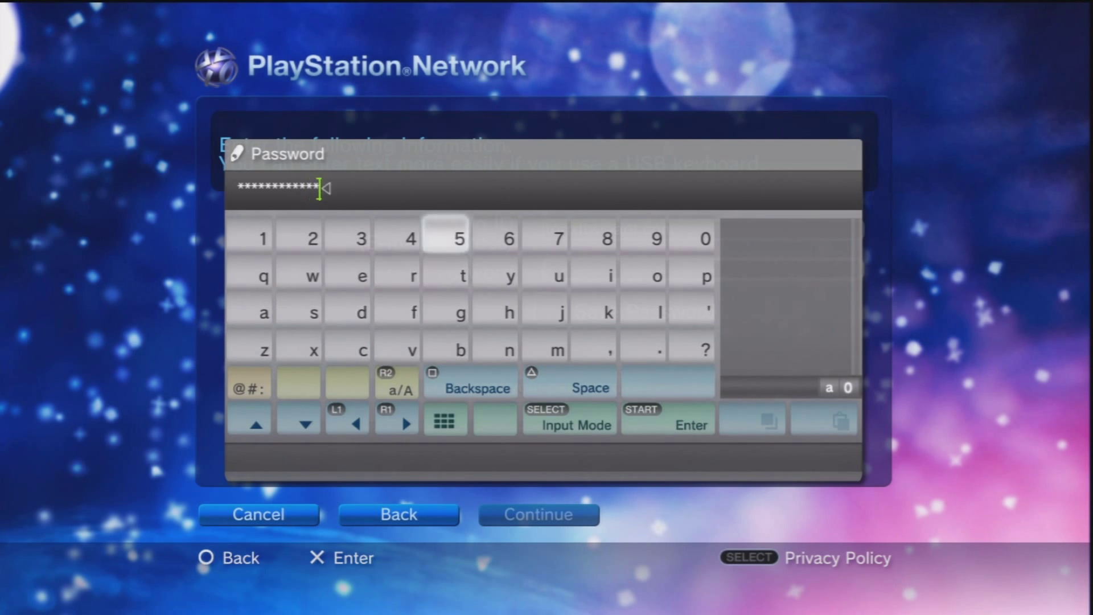
{"action": "key", "text": "Return"}
{"action": "key", "text": "Down"}
{"action": "key", "text": "Down"}
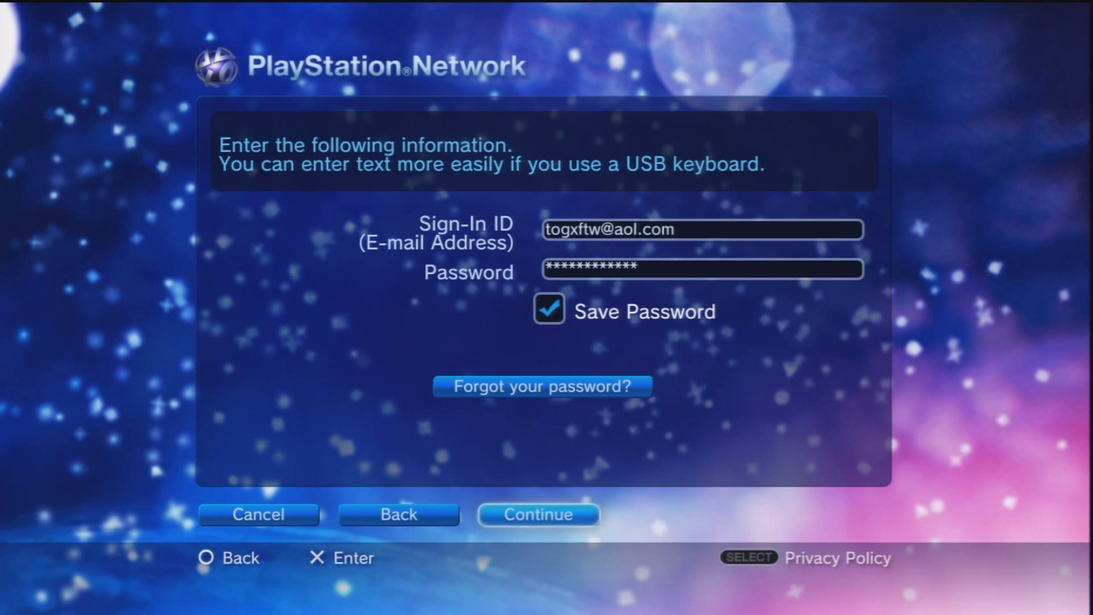
Step: Submit the sign-in, dismiss the welcome screen, and select Sign In under PlayStation Network again
{"action": "key", "text": "Return"}
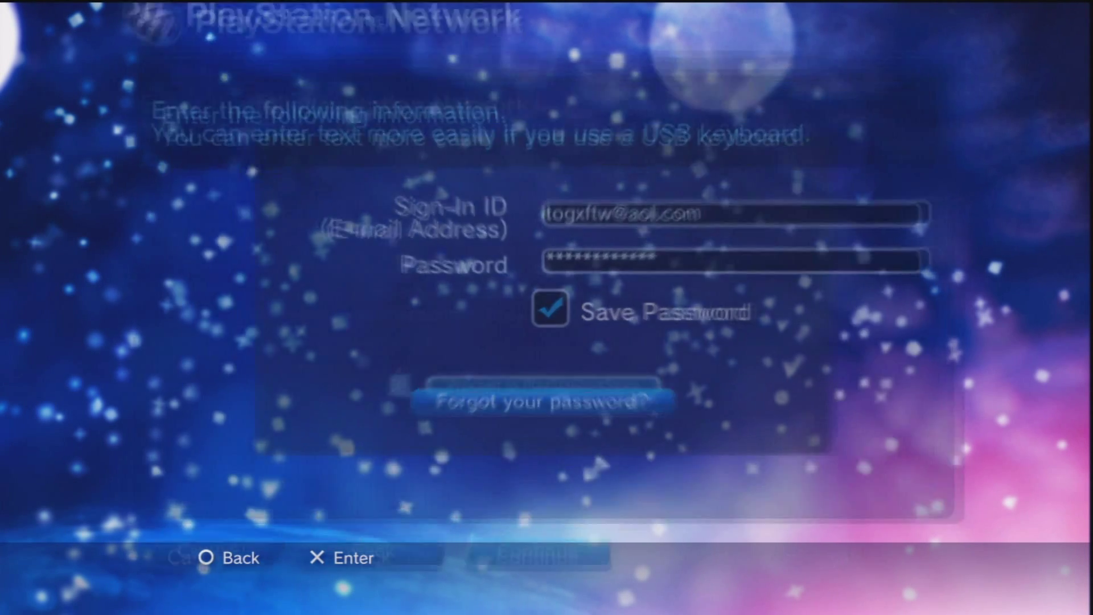
{"action": "key", "text": "Escape"}
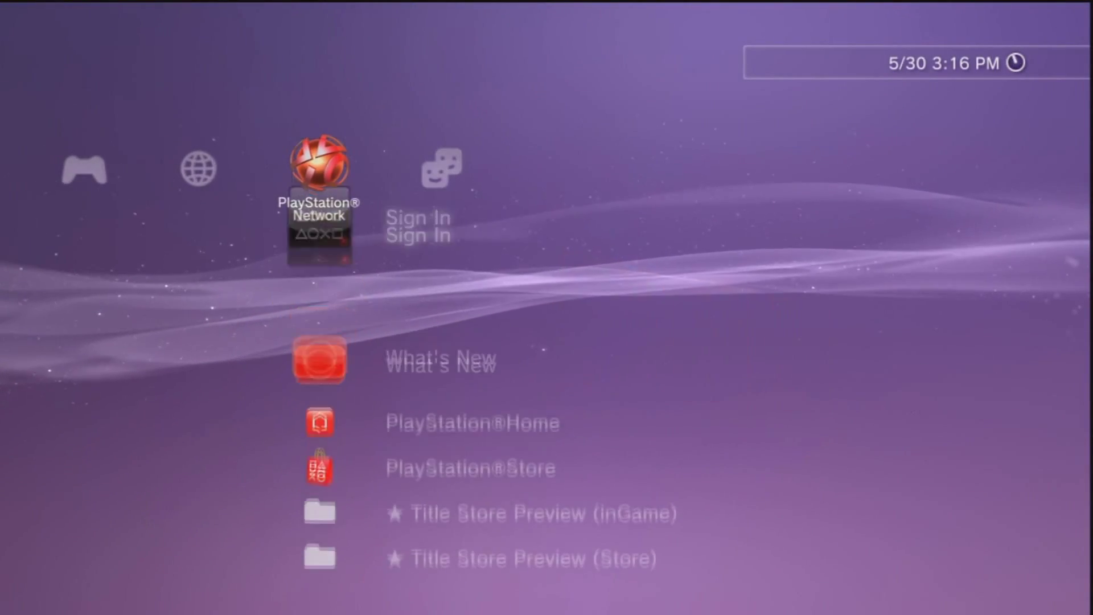
{"action": "key", "text": "Right"}
{"action": "key", "text": "Left"}
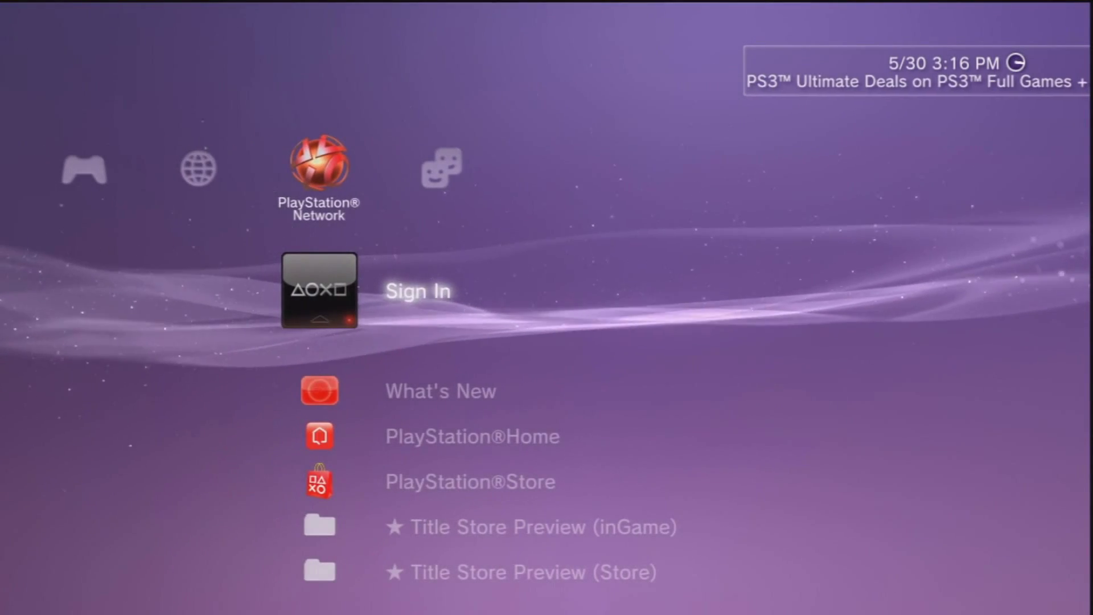
{"action": "key", "text": "Return"}
{"action": "key", "text": "Return"}
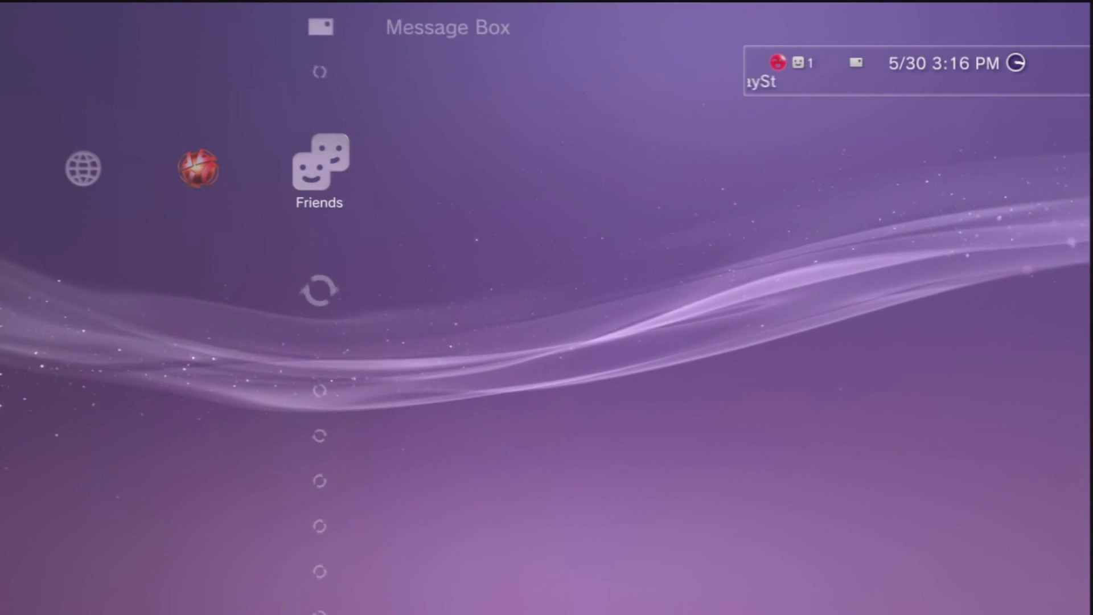
Step: Check the Message Box in the Friends column, then close it
{"action": "key", "text": "Up"}
{"action": "key", "text": "Left"}
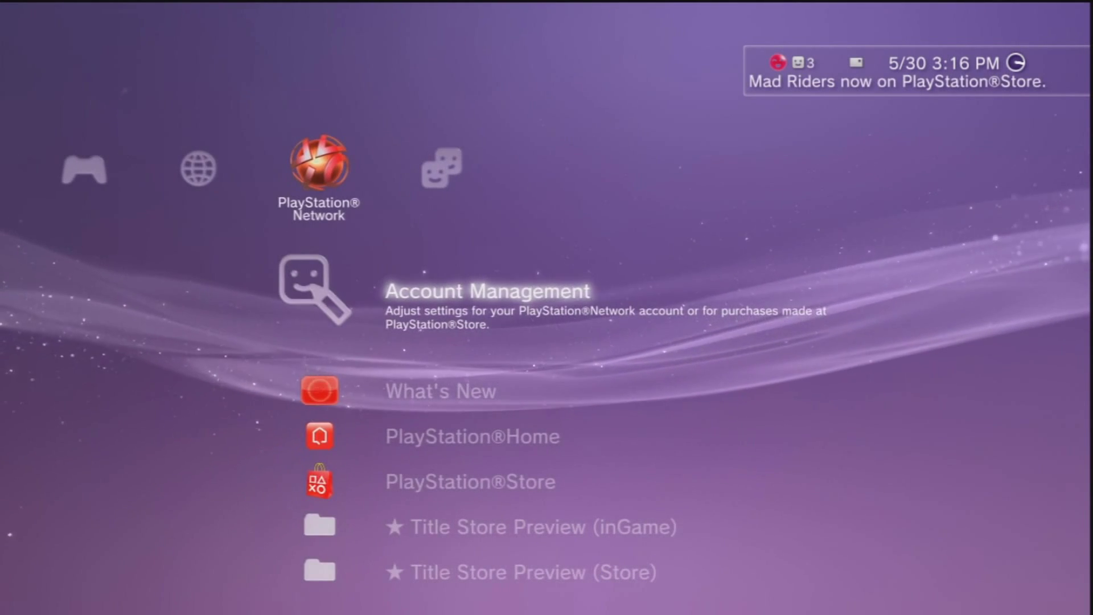
{"action": "key", "text": "Right"}
{"action": "key", "text": "Return"}
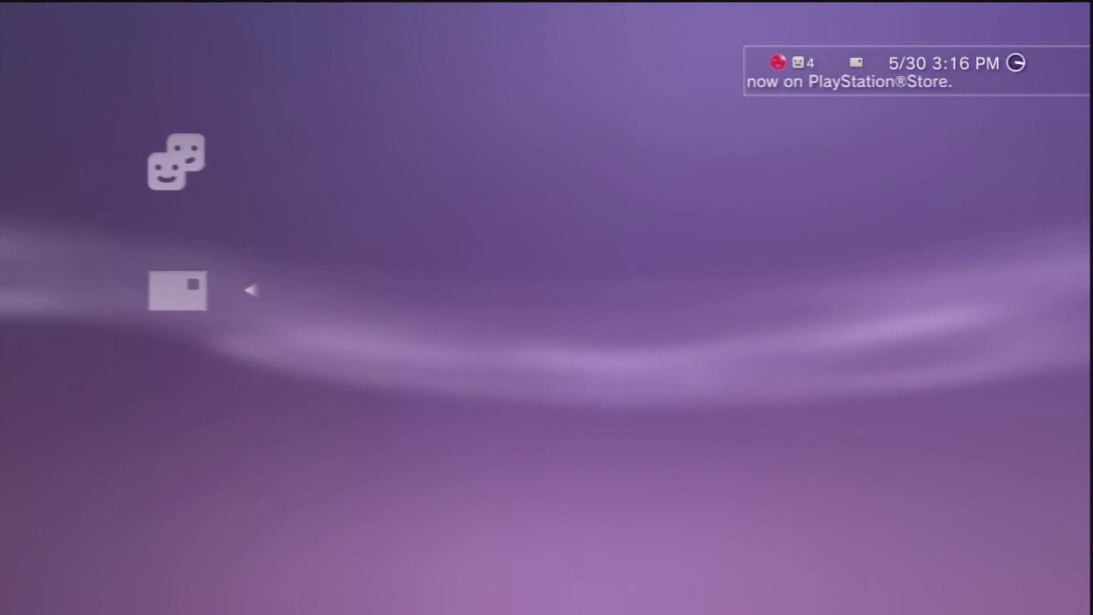
{"action": "key", "text": "Escape"}
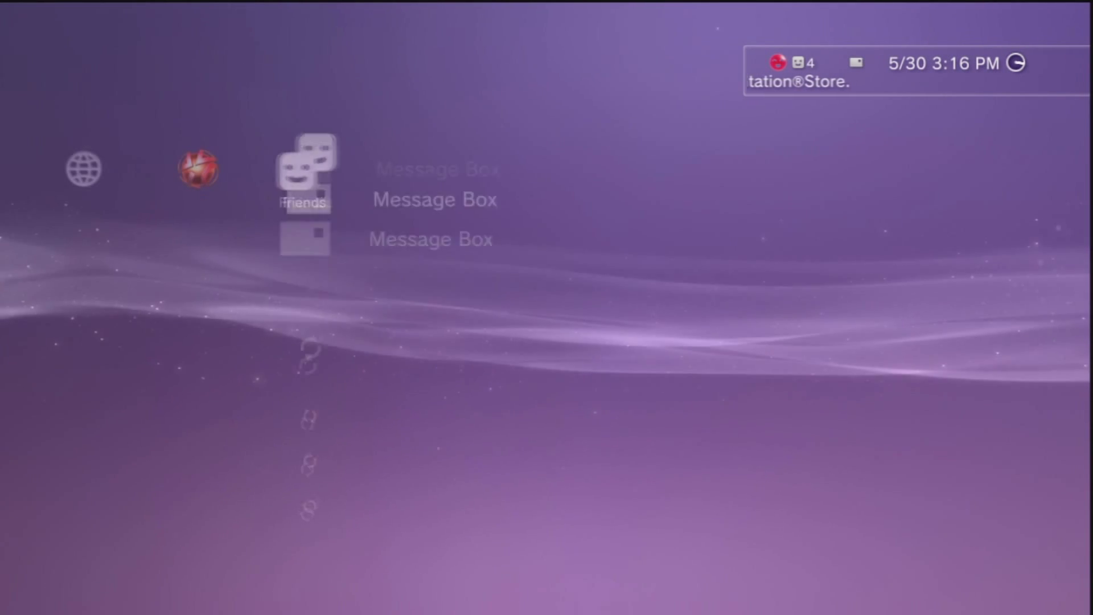
{"action": "key", "text": "Down"}
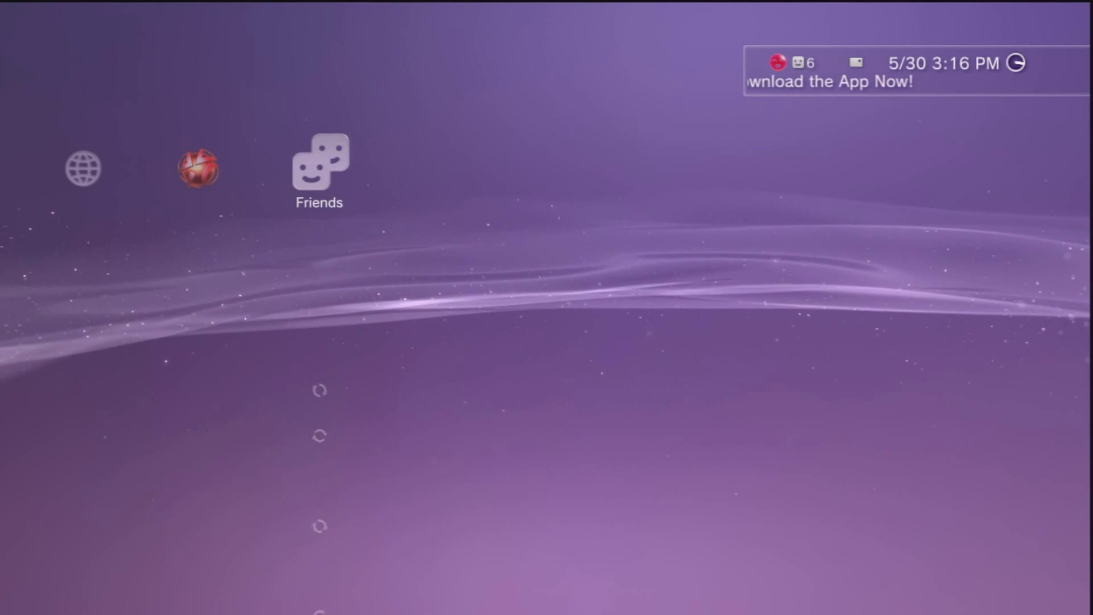
Step: Look into Account Management in the PlayStation Network column, then leave it
{"action": "key", "text": "Left"}
{"action": "key", "text": "Right"}
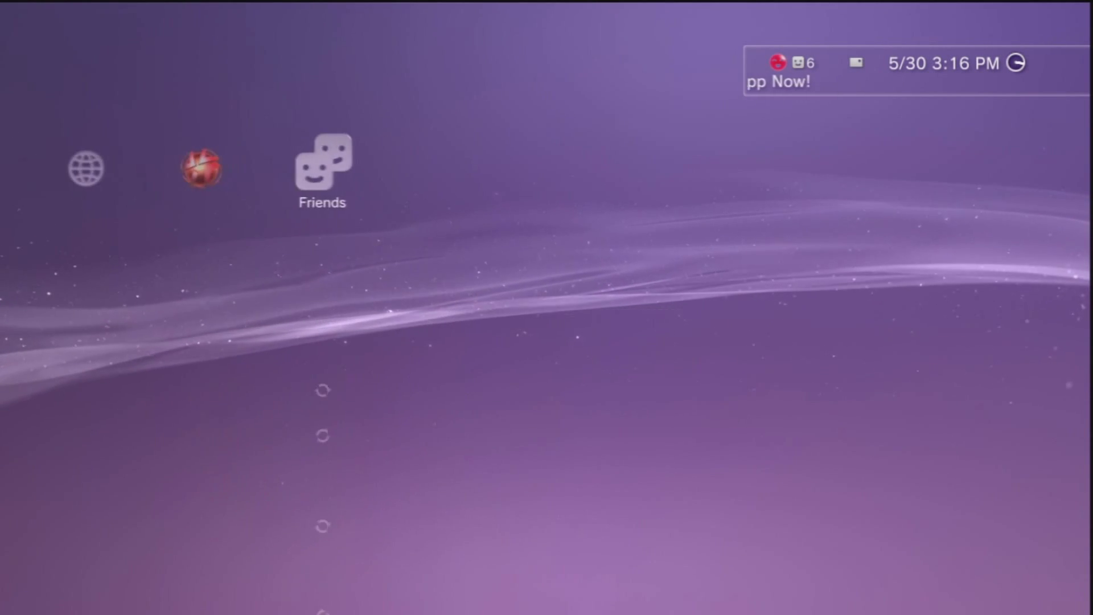
{"action": "key", "text": "Left"}
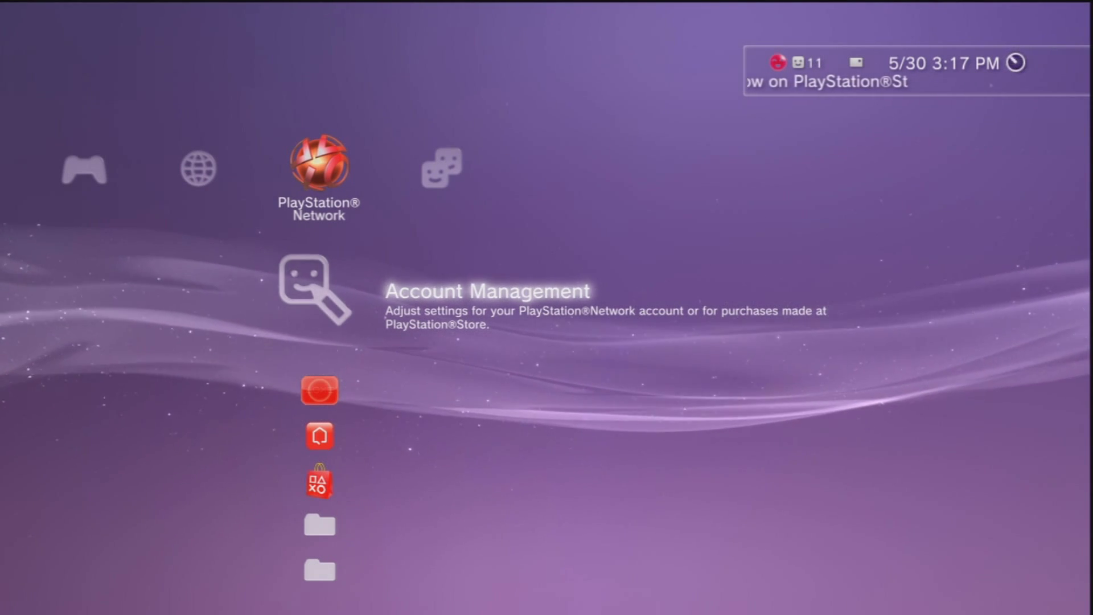
{"action": "key", "text": "Return"}
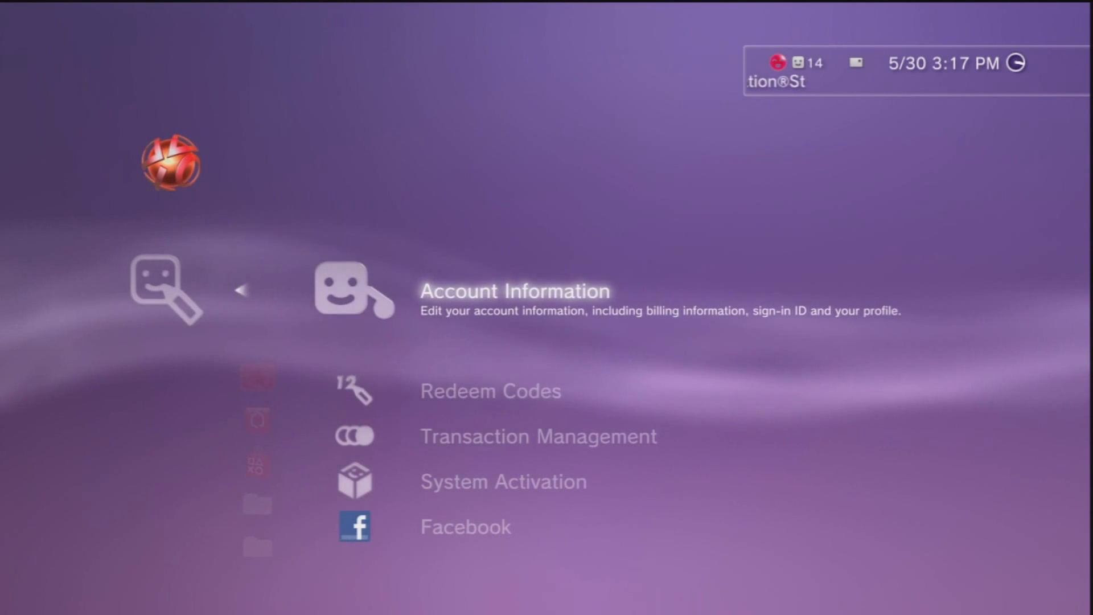
{"action": "key", "text": "Escape"}
Step: Answer the two pending friend requests from their Triangle options menus
{"action": "key", "text": "Right"}
{"action": "key", "text": "Down"}
{"action": "key", "text": "Down"}
{"action": "key", "text": "Down"}
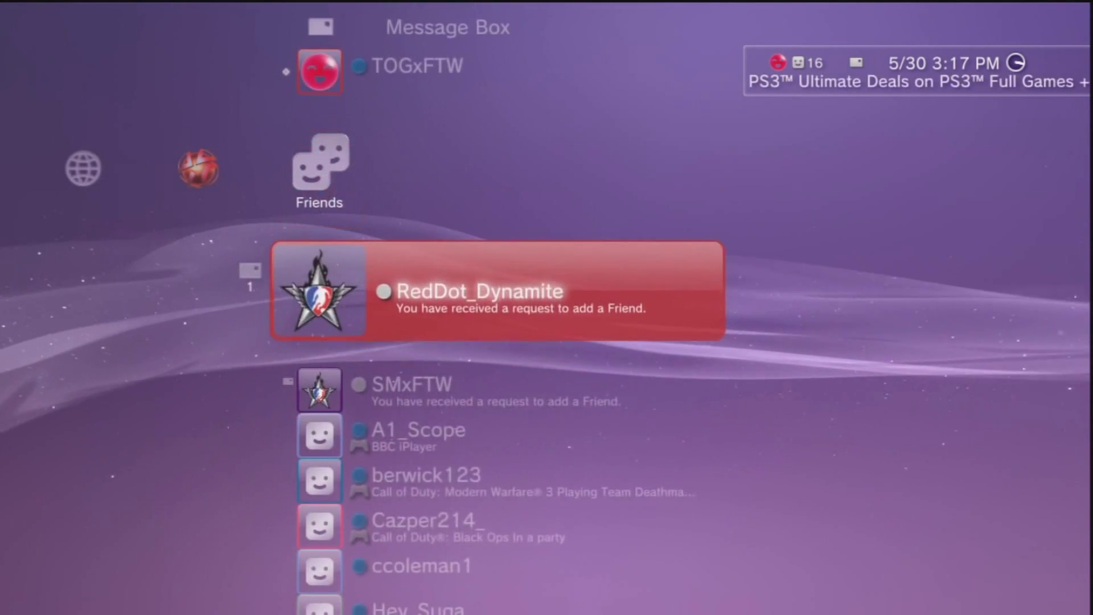
{"action": "key", "text": "Menu"}
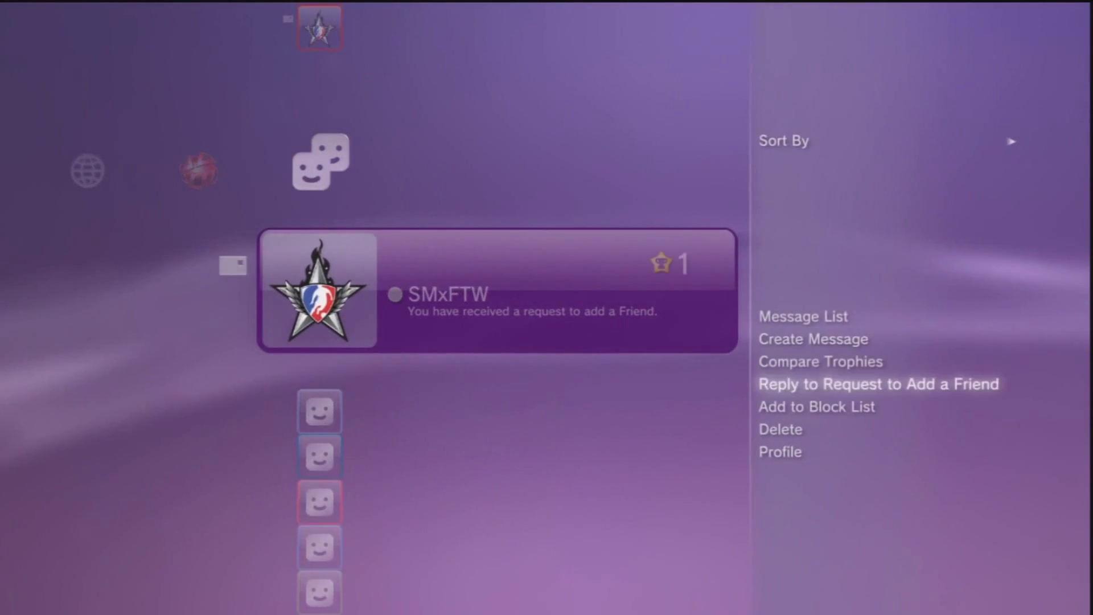
{"action": "key", "text": "Return"}
{"action": "key", "text": "Return"}
{"action": "key", "text": "Up"}
{"action": "key", "text": "Menu"}
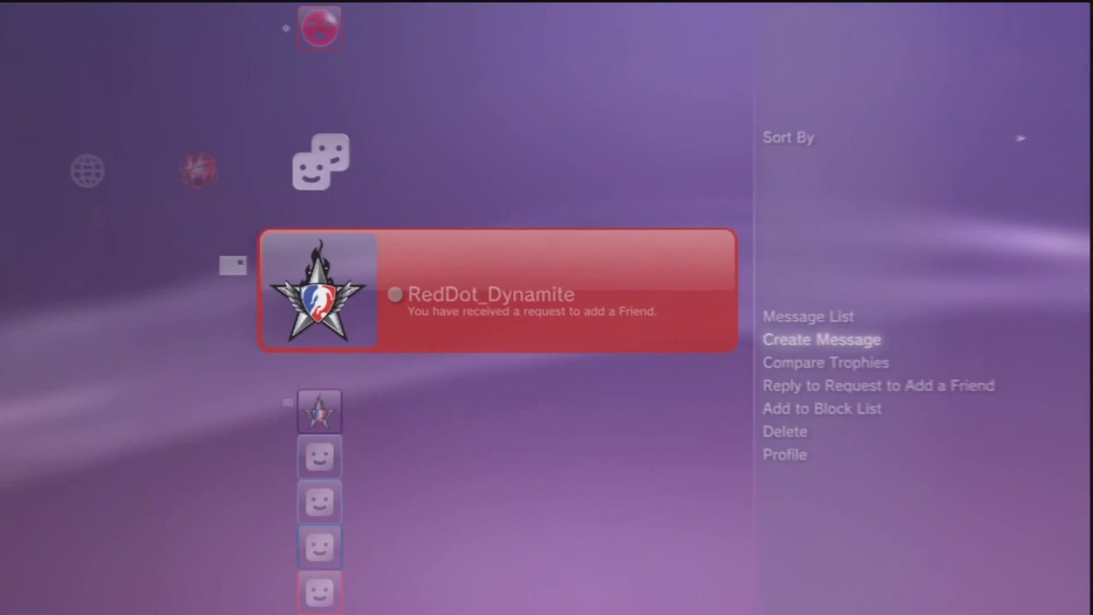
{"action": "key", "text": "Down"}
{"action": "key", "text": "Down"}
Step: Select your own profile entry and open its status Comment entry
{"action": "key", "text": "Return"}
{"action": "key", "text": "Return"}
{"action": "key", "text": "Up"}
{"action": "key", "text": "Up"}
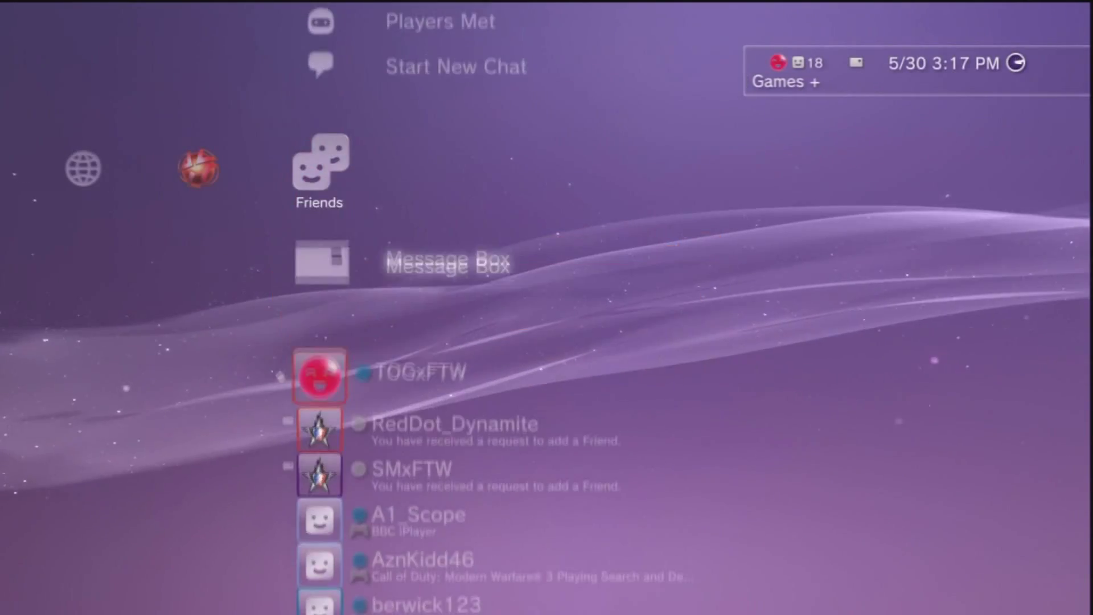
{"action": "key", "text": "Down"}
{"action": "key", "text": "Return"}
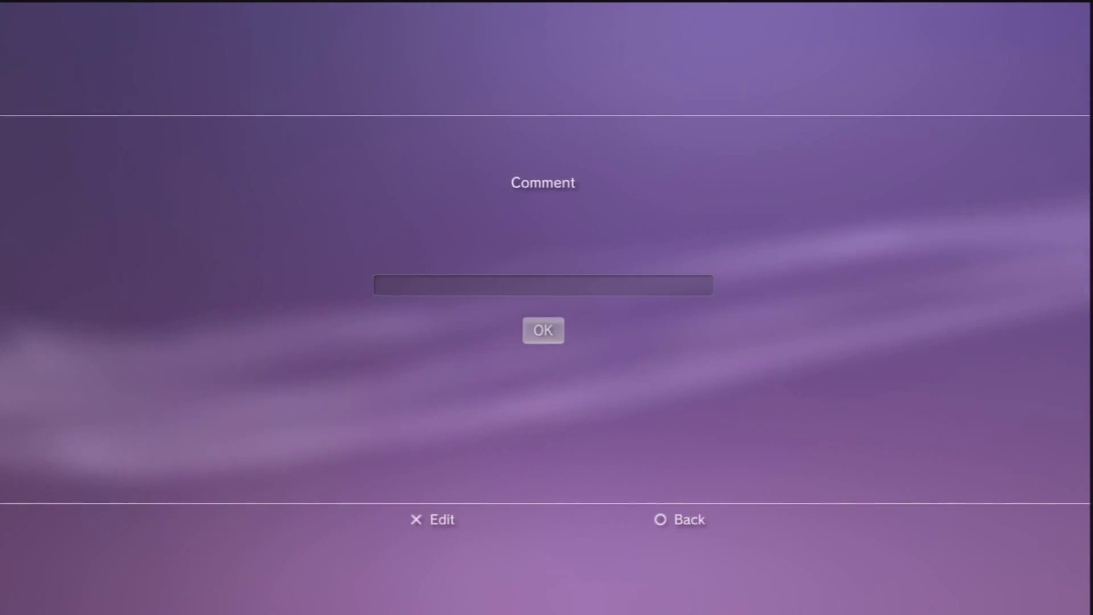
Step: Enter 'LMFAO' as the start of the status comment using the on-screen keyboard
{"action": "key", "text": "Return"}
{"action": "key", "text": "Right"}
{"action": "key", "text": "Right"}
{"action": "key", "text": "Right"}
{"action": "key", "text": "Right"}
{"action": "key", "text": "Return"}
{"action": "key", "text": "Down"}
{"action": "key", "text": "Left"}
{"action": "key", "text": "Down"}
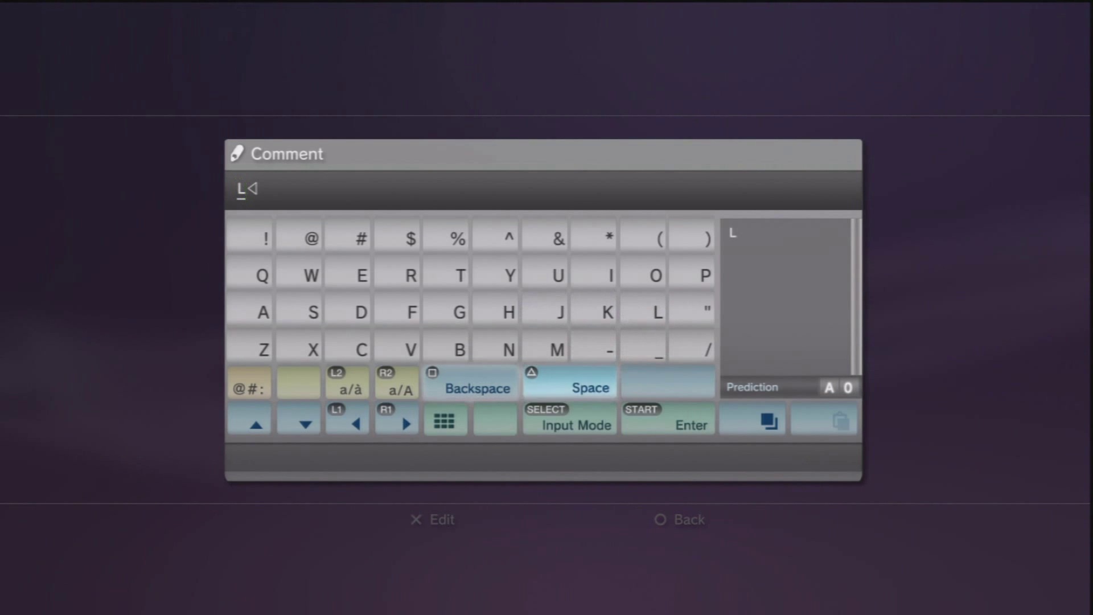
{"action": "key", "text": "Up"}
{"action": "key", "text": "Return"}
{"action": "key", "text": "Left"}
{"action": "key", "text": "Left"}
{"action": "key", "text": "Up"}
{"action": "key", "text": "Return"}
{"action": "key", "text": "Left"}
{"action": "key", "text": "BackSpace"}
{"action": "key", "text": "Return"}
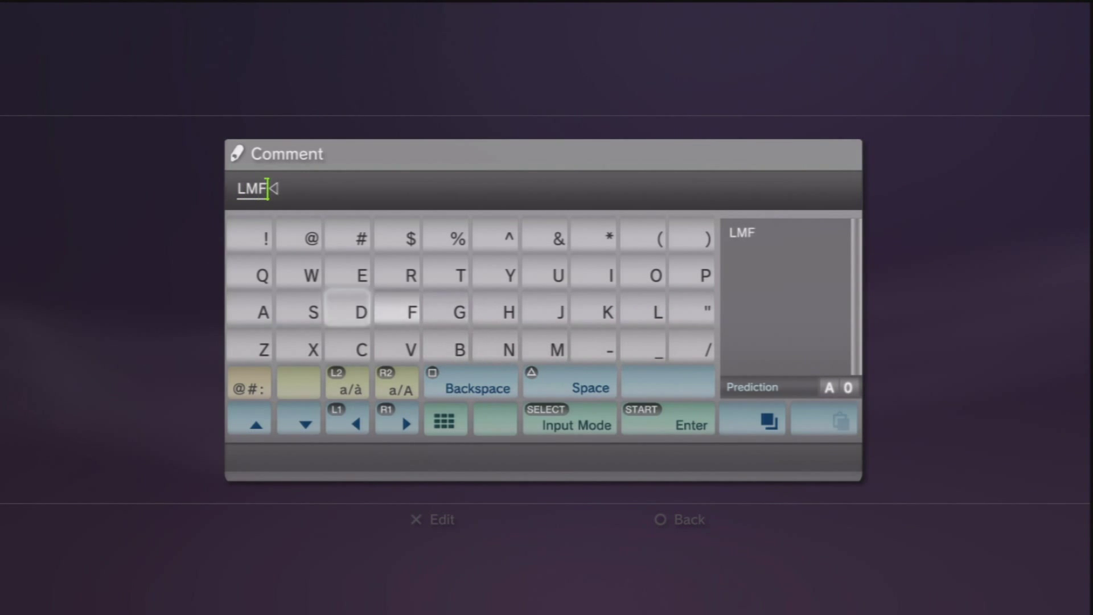
{"action": "key", "text": "Left"}
{"action": "key", "text": "Left"}
{"action": "key", "text": "Left"}
{"action": "key", "text": "Return"}
{"action": "key", "text": "Right"}
{"action": "key", "text": "Right"}
{"action": "key", "text": "Right"}
{"action": "key", "text": "Right"}
{"action": "key", "text": "Right"}
{"action": "key", "text": "Right"}
{"action": "key", "text": "Right"}
{"action": "key", "text": "Up"}
Step: Append '(<3 rebug)' to the comment, switching keyboard layouts for the symbols
{"action": "key", "text": "Right"}
{"action": "key", "text": "Return"}
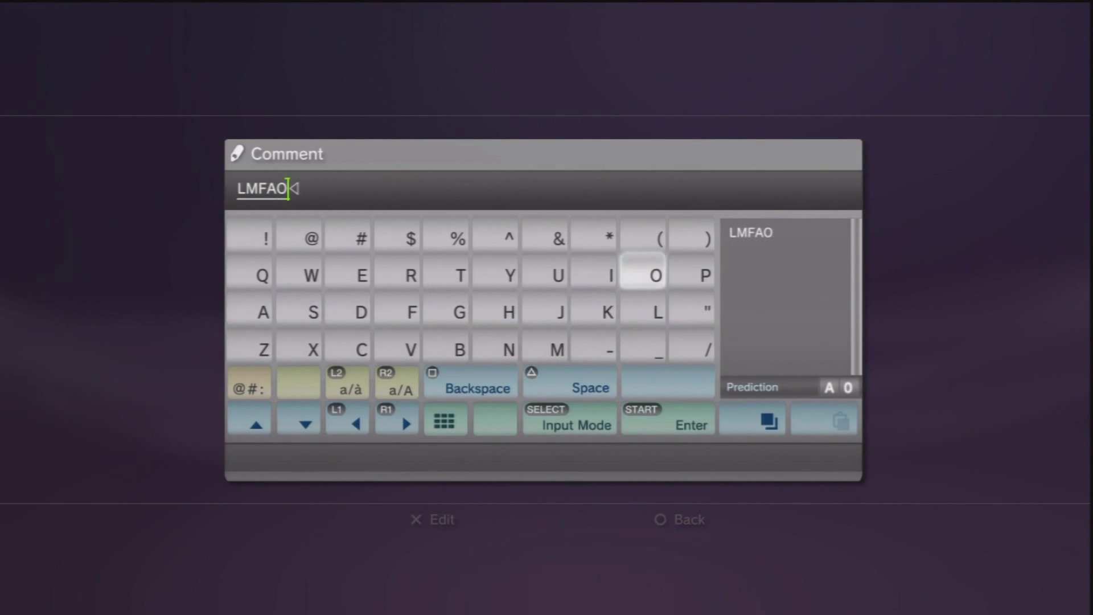
{"action": "key", "text": "Down"}
{"action": "key", "text": "Up"}
{"action": "key", "text": "Up"}
{"action": "key", "text": "Return"}
{"action": "key", "text": "Left"}
{"action": "key", "text": "Down"}
{"action": "key", "text": "Right"}
{"action": "key", "text": "Up"}
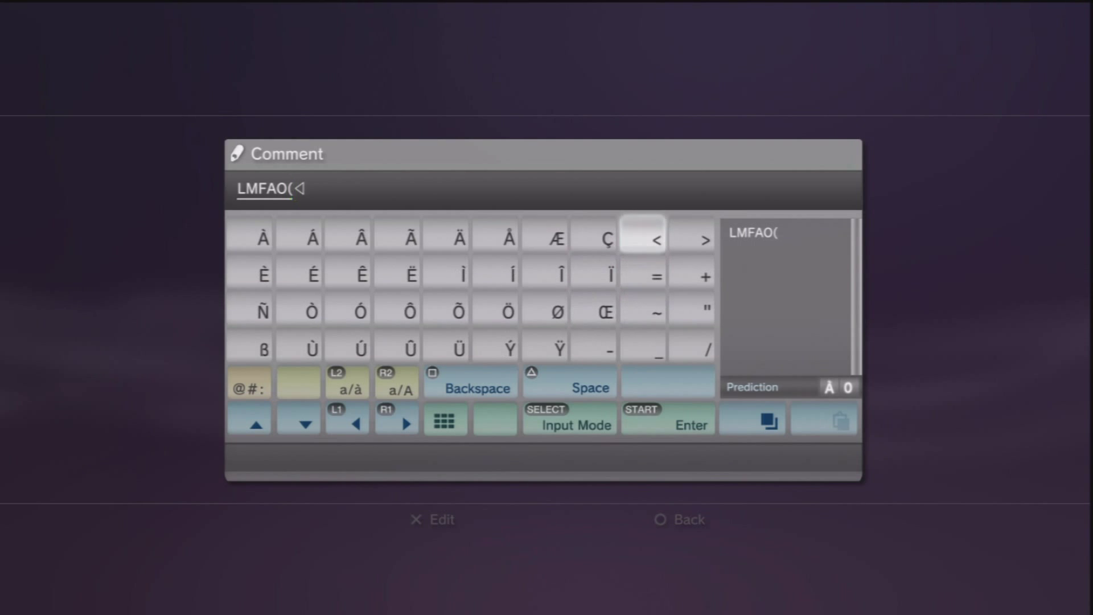
{"action": "key", "text": "Return"}
{"action": "key", "text": "Left"}
{"action": "key", "text": "Left"}
{"action": "key", "text": "Left"}
{"action": "key", "text": "Left"}
{"action": "key", "text": "Left"}
{"action": "key", "text": "Left"}
{"action": "key", "text": "shift"}
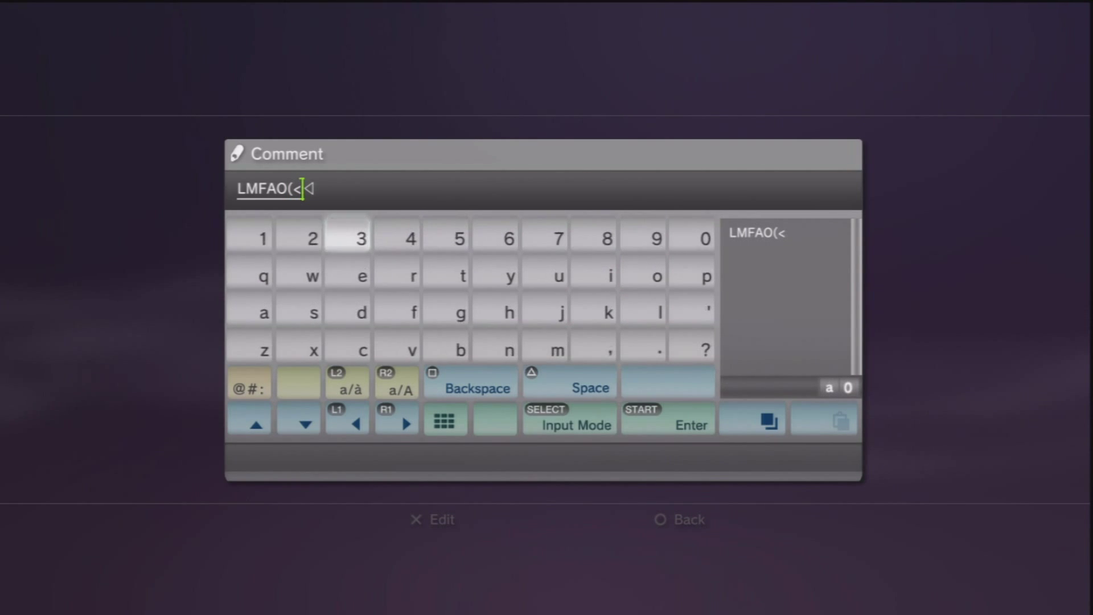
{"action": "key", "text": "Return"}
{"action": "key", "text": "Down"}
{"action": "key", "text": "Right"}
{"action": "key", "text": "Return"}
{"action": "key", "text": "Left"}
{"action": "key", "text": "Return"}
{"action": "key", "text": "Down"}
{"action": "key", "text": "Right"}
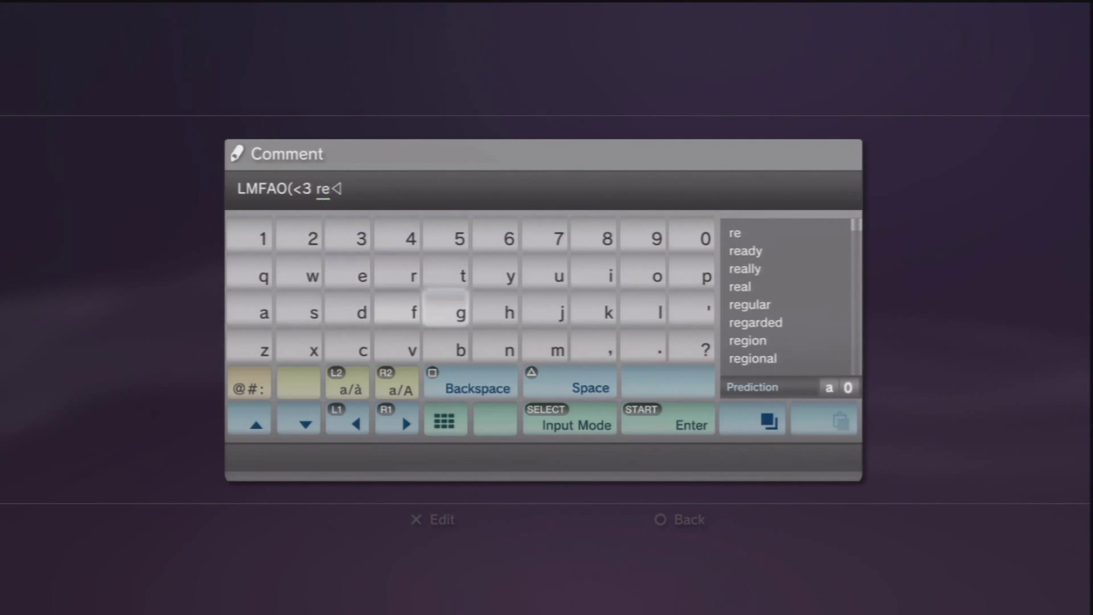
{"action": "key", "text": "Right"}
{"action": "key", "text": "Down"}
{"action": "key", "text": "Return"}
{"action": "key", "text": "Right"}
{"action": "key", "text": "Up"}
{"action": "key", "text": "Right"}
{"action": "key", "text": "Up"}
{"action": "key", "text": "Return"}
{"action": "key", "text": "Left"}
{"action": "key", "text": "Down"}
{"action": "key", "text": "Left"}
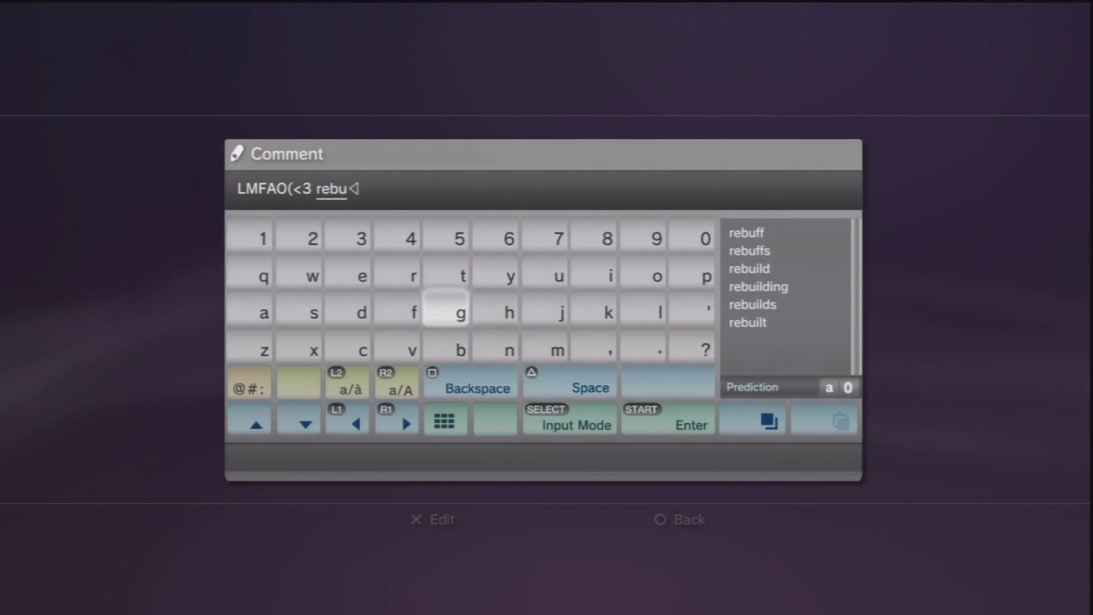
{"action": "key", "text": "Return"}
{"action": "key", "text": "Right"}
{"action": "key", "text": "Right"}
{"action": "key", "text": "Right"}
{"action": "key", "text": "Right"}
{"action": "key", "text": "Up"}
{"action": "key", "text": "shift"}
{"action": "key", "text": "Up"}
{"action": "key", "text": "Right"}
Step: Save the comment 'LMFAO(<3 rebug)' and move left to the Network column
{"action": "key", "text": "Return"}
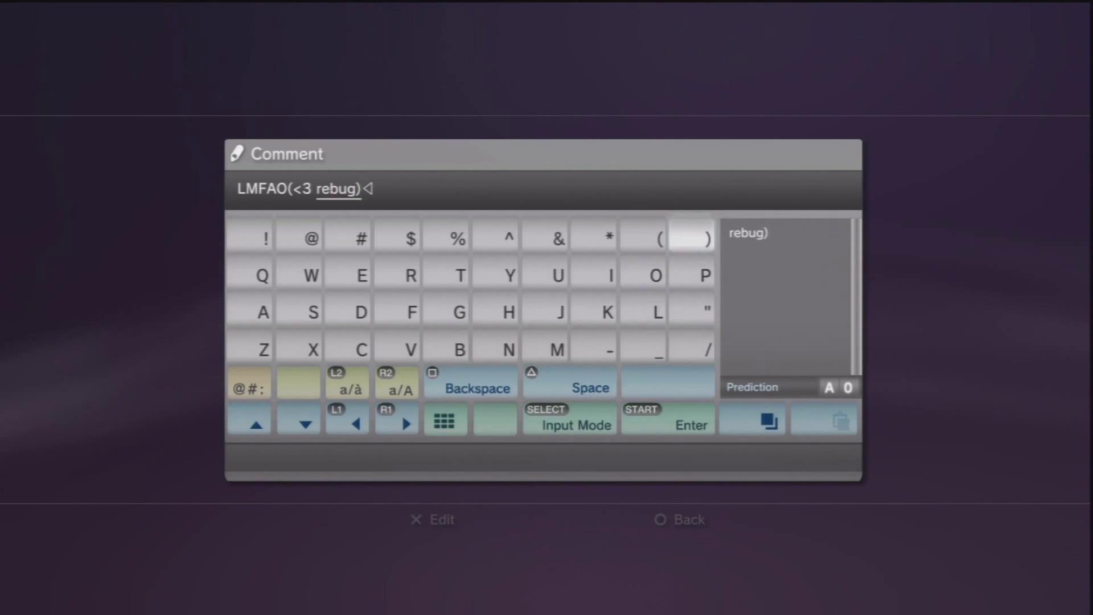
{"action": "key", "text": "Return"}
{"action": "key", "text": "Return"}
{"action": "key", "text": "Return"}
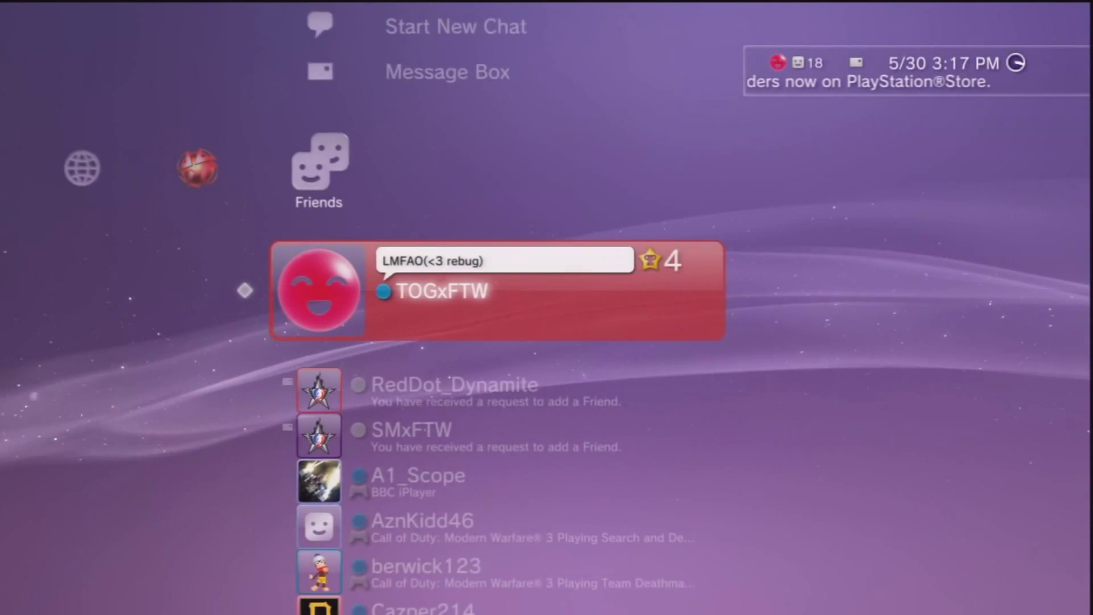
{"action": "key", "text": "Down"}
{"action": "key", "text": "Down"}
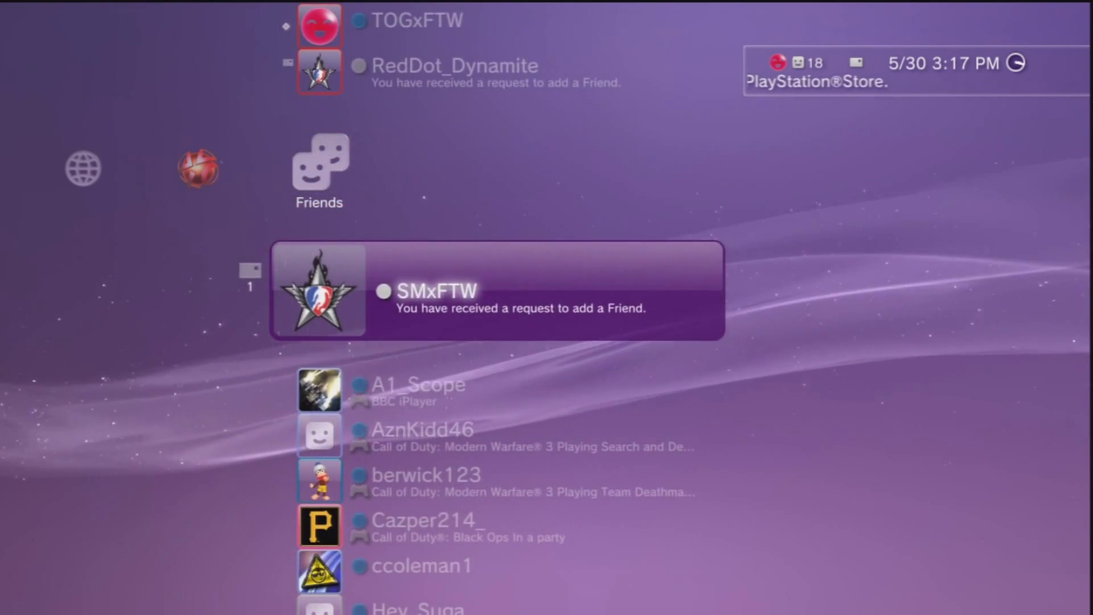
{"action": "key", "text": "Left"}
{"action": "key", "text": "Up"}
{"action": "key", "text": "Right"}
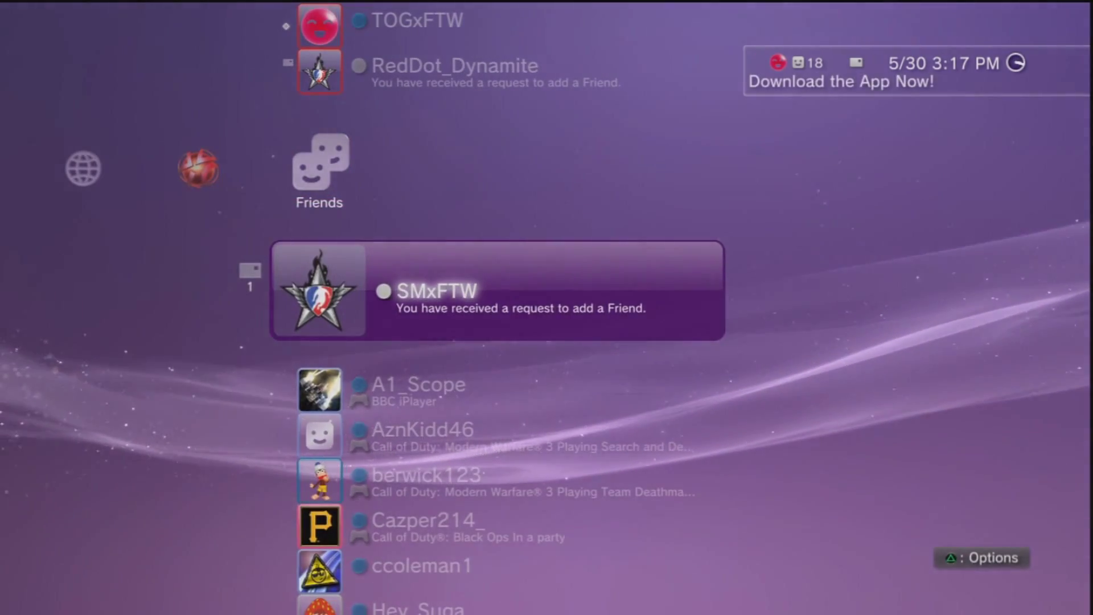
{"action": "key", "text": "Left"}
{"action": "key", "text": "Left"}
{"action": "key", "text": "Left"}
{"action": "key", "text": "Left"}
{"action": "key", "text": "Left"}
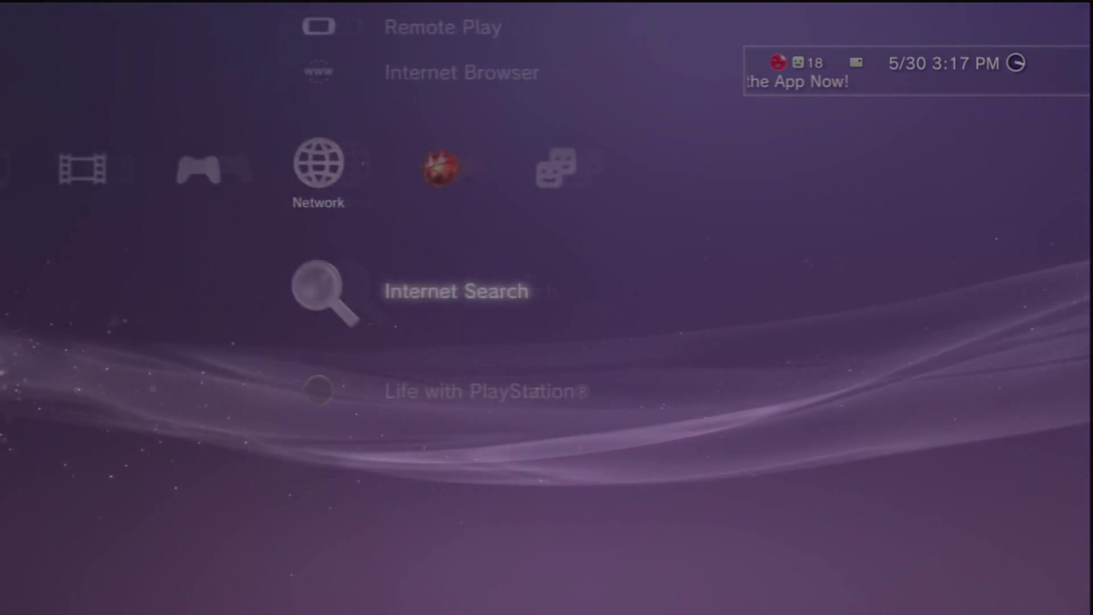